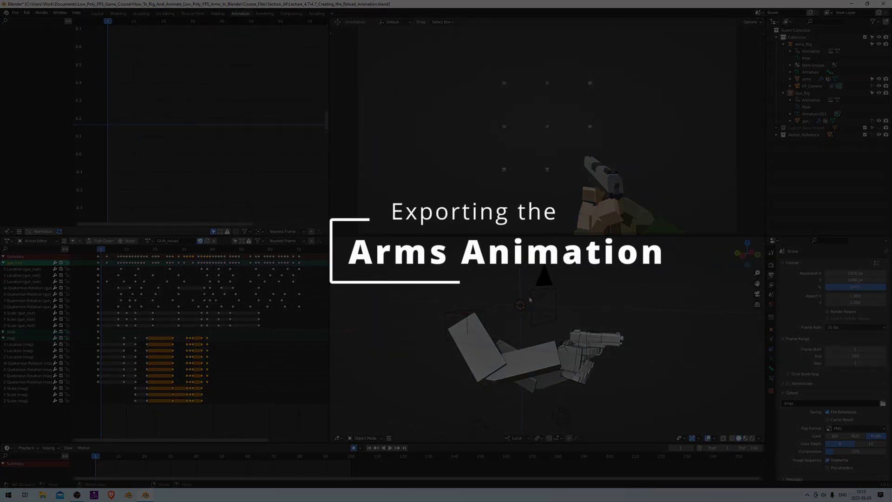
# Play back the GUN_reload animation of the arms and pistol in the viewports.
pyautogui.press('space')
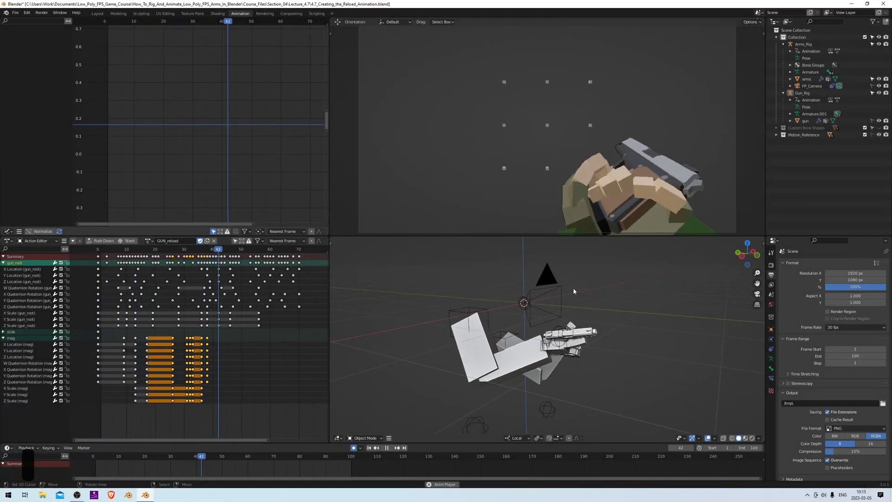
# Stop the reload playback and return the timeline to frame 1.
pyautogui.press('Escape')
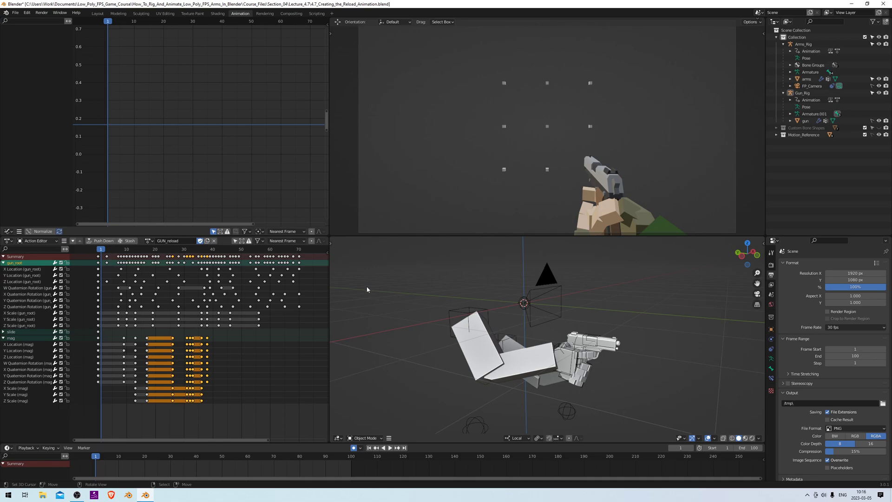
# Shift all of Arms_Rig's FP_reload keyframes one frame later.
pyautogui.click(451, 315)
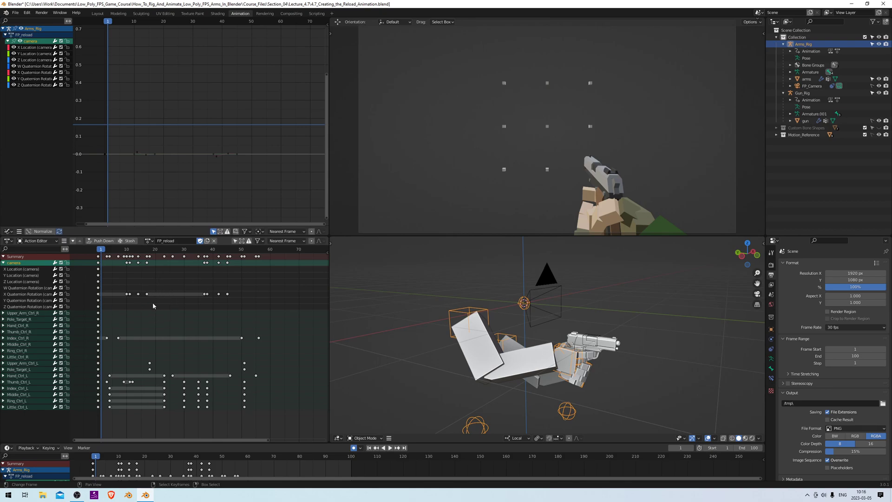
pyautogui.press('a')
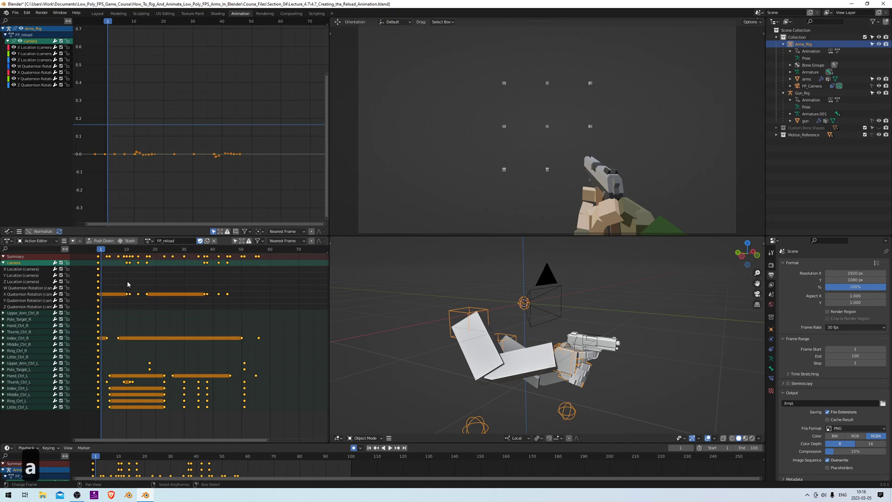
pyautogui.press('g')
pyautogui.press('x')
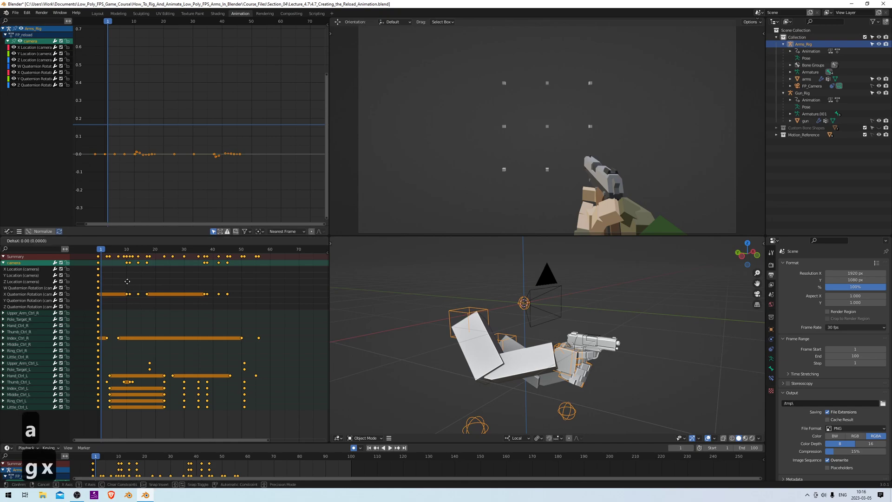
pyautogui.press('1')
pyautogui.press('Return')
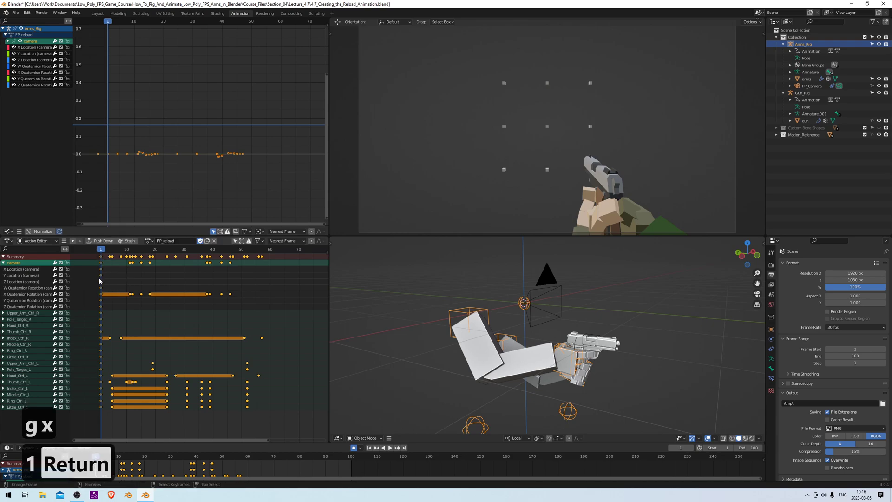
# Select Gun_Rig to show its GUN_reload keyframes.
pyautogui.scroll(2, 561, 322)
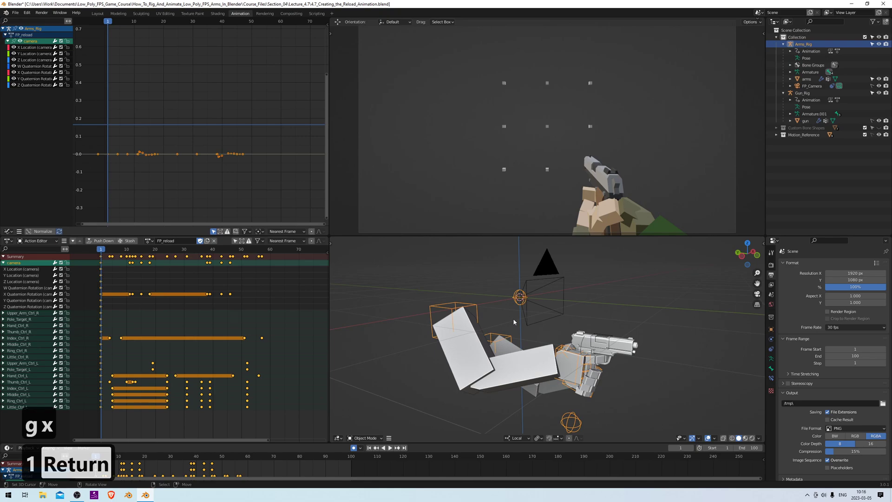
pyautogui.scroll(2, 561, 319)
pyautogui.scroll(2, 472, 296)
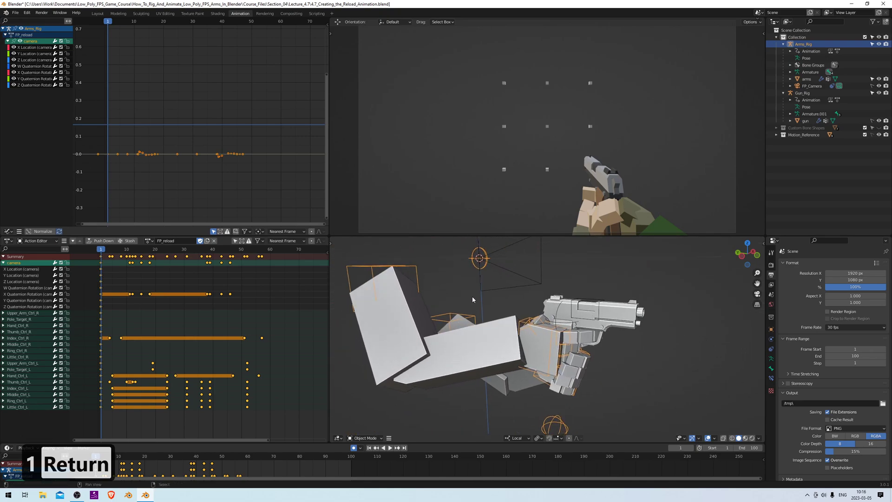
pyautogui.click(588, 301)
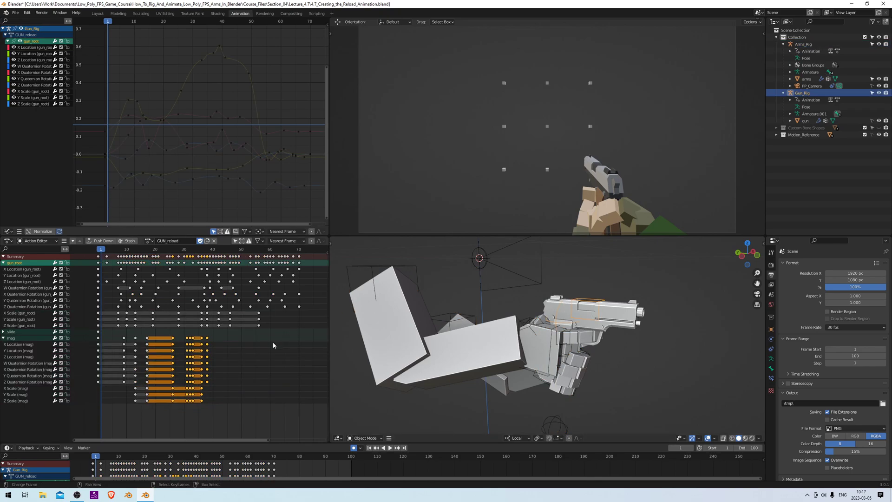
# Shift every GUN_reload keyframe one frame later and preview the playback.
pyautogui.press('a')
pyautogui.press('g')
pyautogui.press('x')
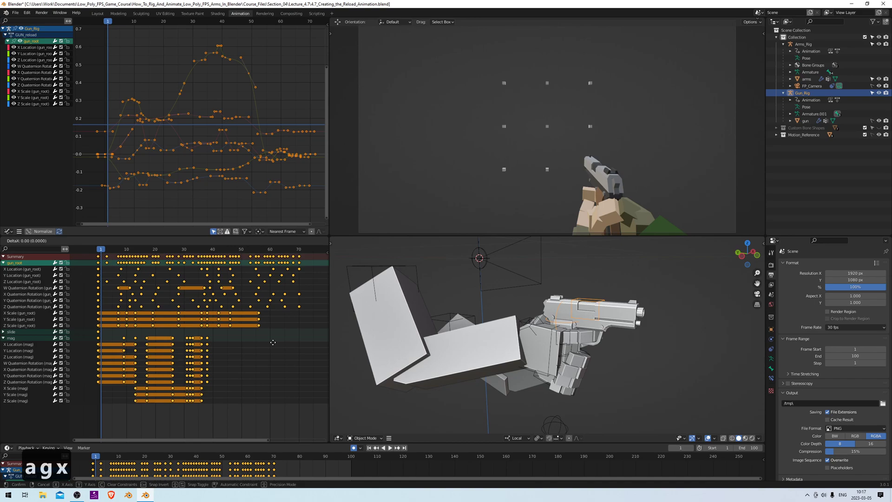
pyautogui.press('1')
pyautogui.press('Return')
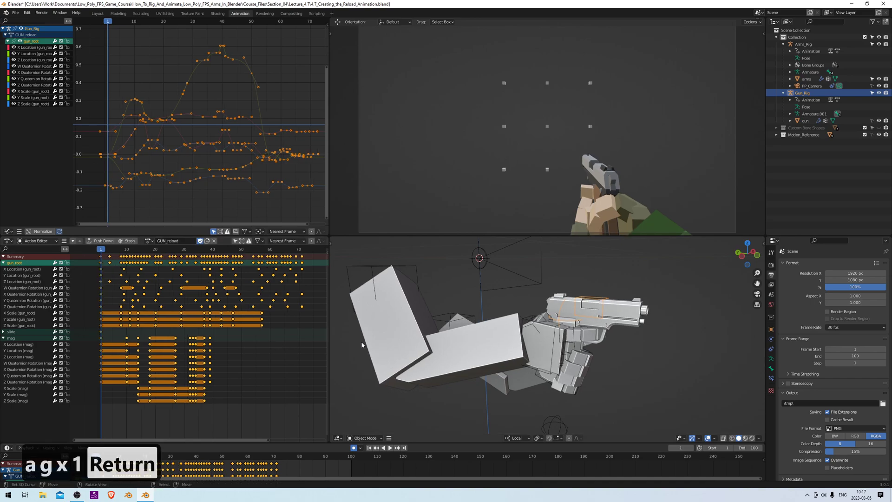
pyautogui.press('space')
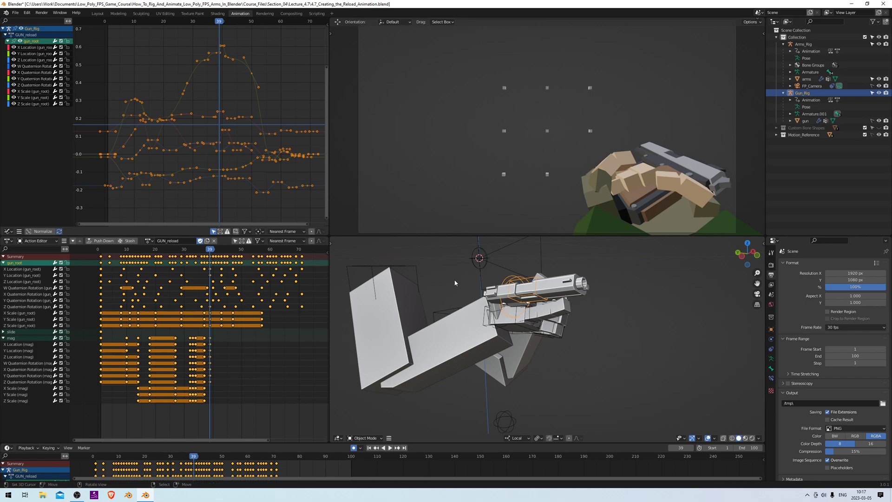
# Scrub through the rigs' keys to find the last keyframe at frame 71.
pyautogui.click(412, 266)
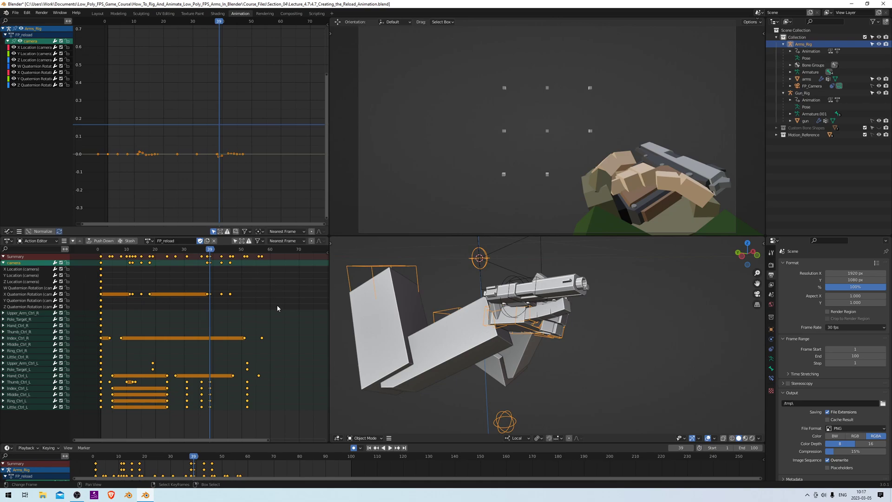
pyautogui.moveTo(264, 278)
pyautogui.mouseDown()
pyautogui.moveTo(258, 284)
pyautogui.moveTo(267, 291)
pyautogui.mouseUp()
pyautogui.moveTo(268, 291); pyautogui.dragTo(209, 292, button='middle')
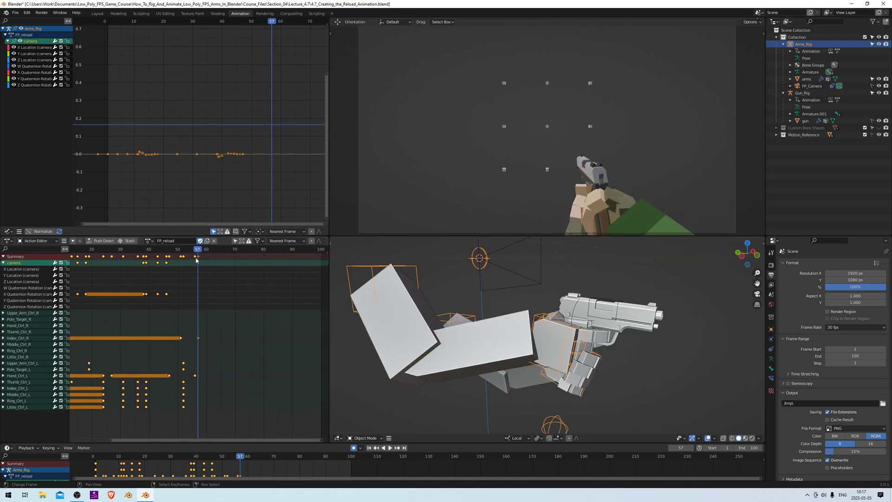
pyautogui.click(608, 299)
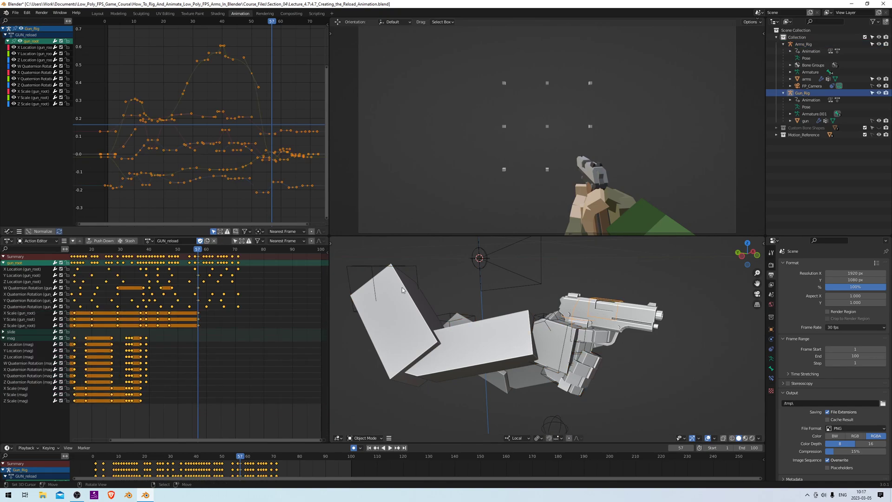
pyautogui.click(238, 269)
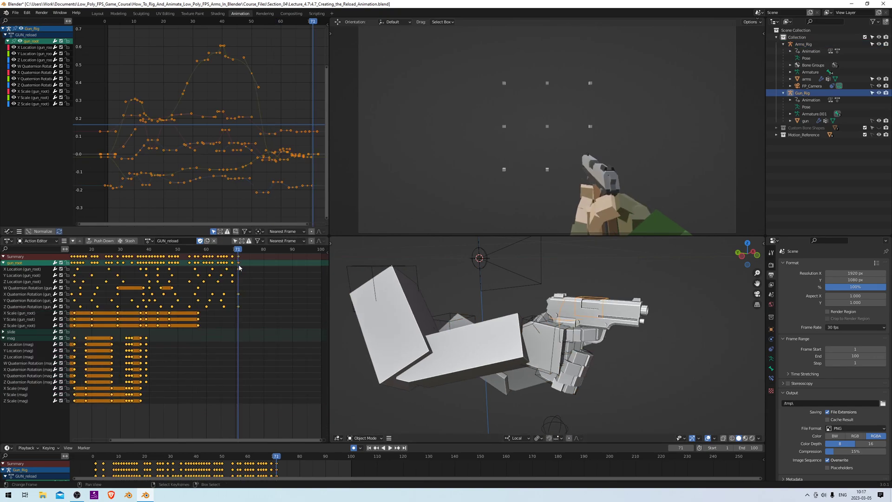
# Set the scene end frame to 71 and play the trimmed animation.
pyautogui.click(749, 447)
pyautogui.write('71')
pyautogui.press('Return')
pyautogui.press('space')
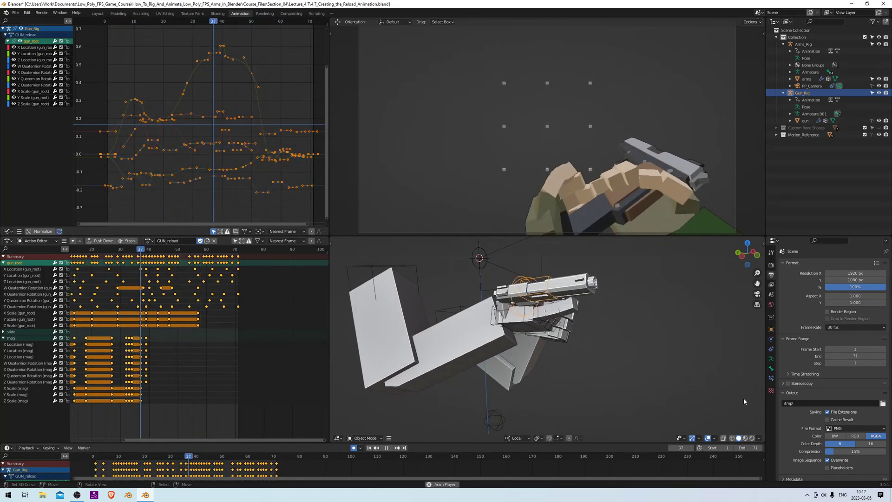
pyautogui.press('space')
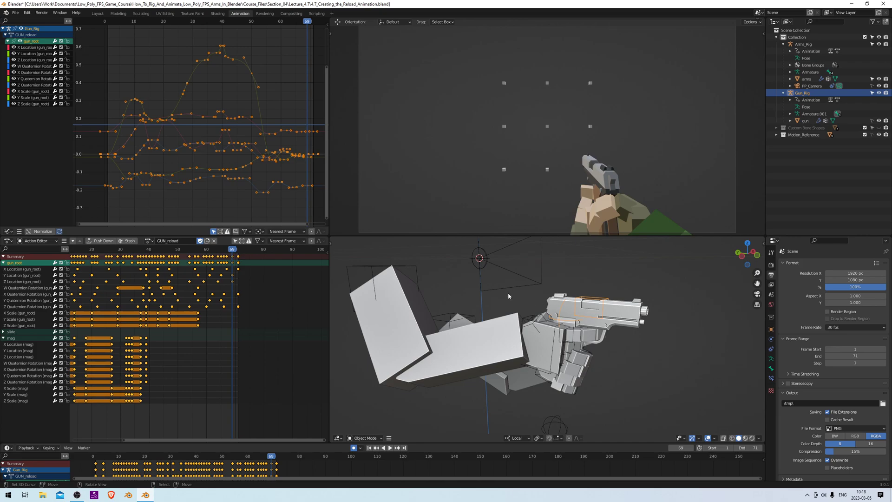
# Select the arms mesh together with the Arms_Rig armature.
pyautogui.moveTo(456, 291); pyautogui.dragTo(507, 299, button='middle')
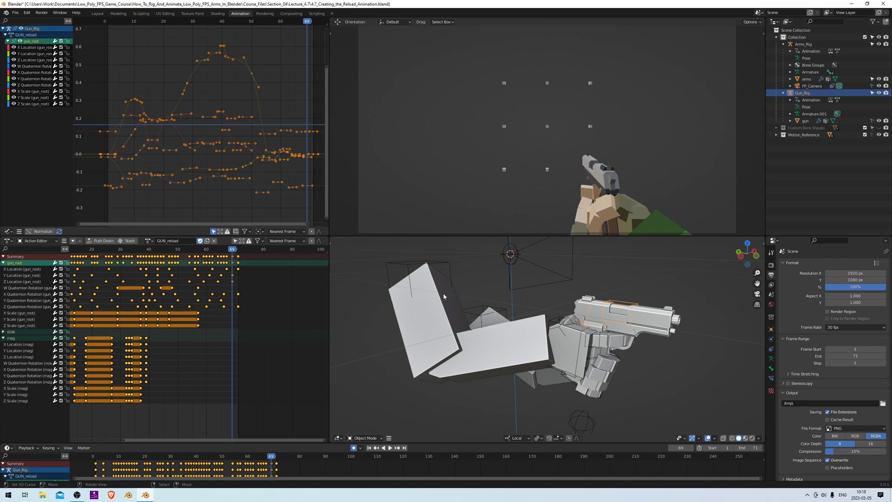
pyautogui.click(403, 321)
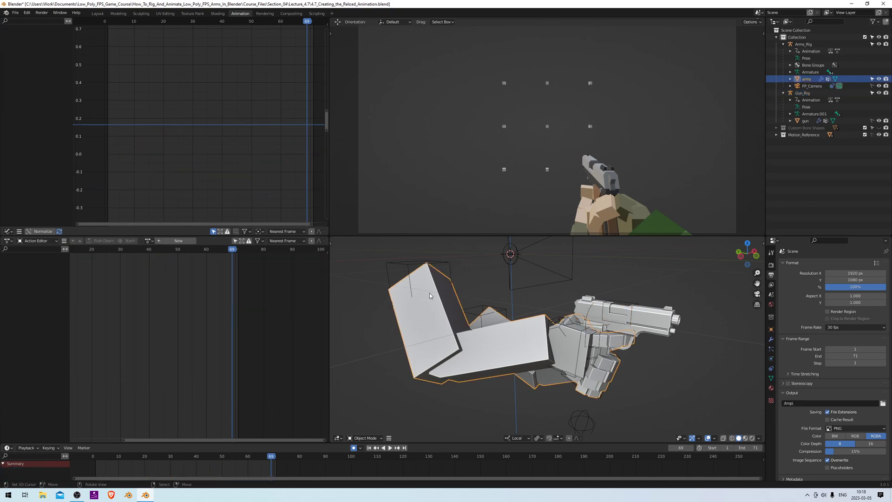
pyautogui.keyDown('shift'); pyautogui.click(448, 262); pyautogui.keyUp('shift')
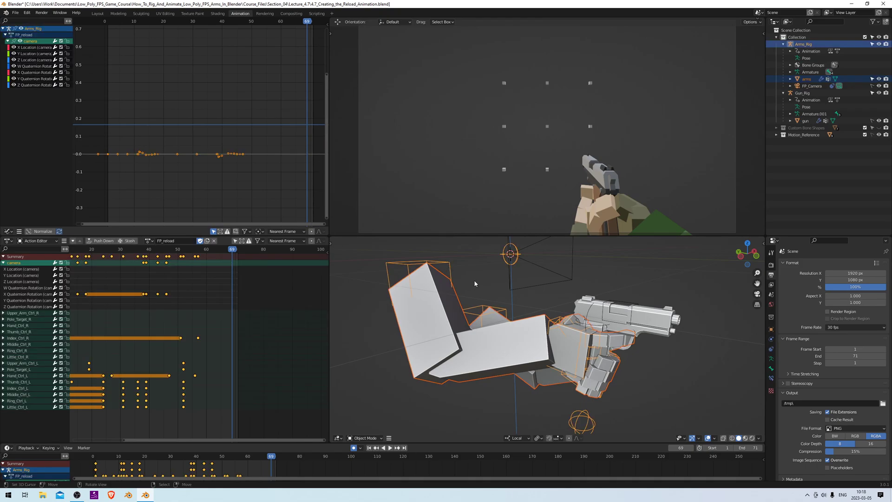
pyautogui.moveTo(474, 280); pyautogui.dragTo(506, 296, button='middle')
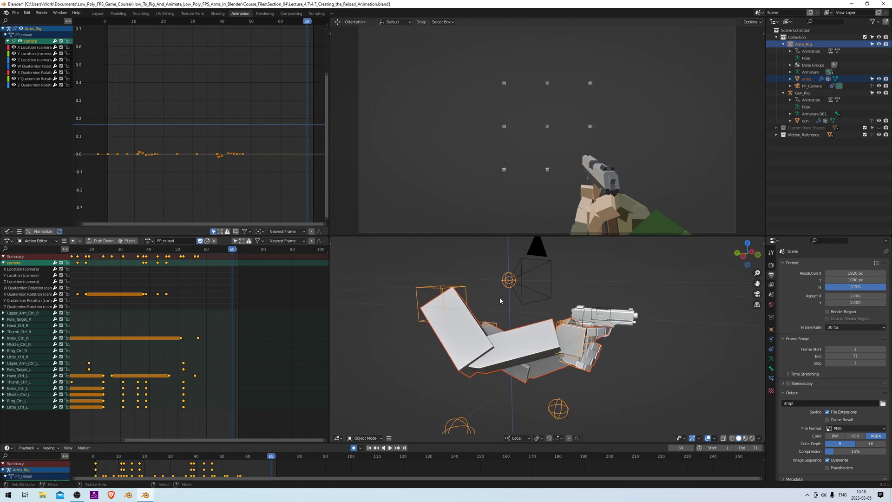
# Open the FBX export file browser.
pyautogui.click(15, 13)
pyautogui.moveTo(35, 114)
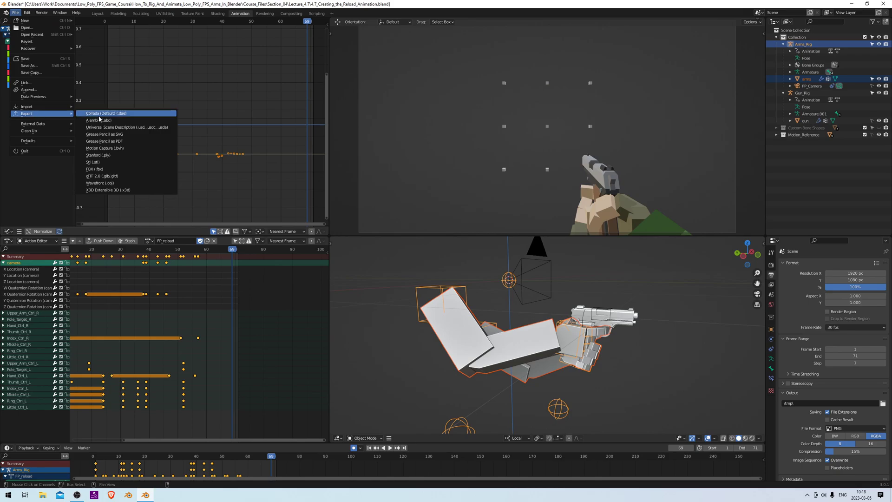
pyautogui.click(113, 169)
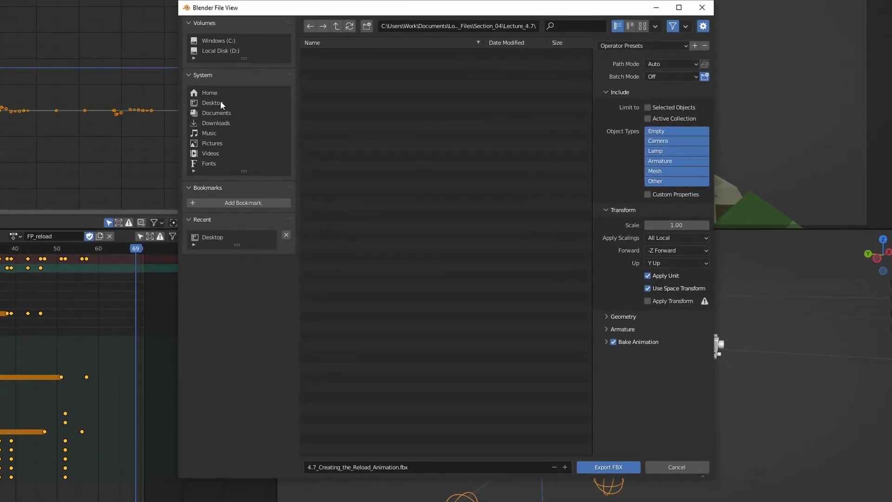
# Create a folder named Exported on the Desktop and open it as the destination.
pyautogui.click(291, 149)
pyautogui.click(367, 27)
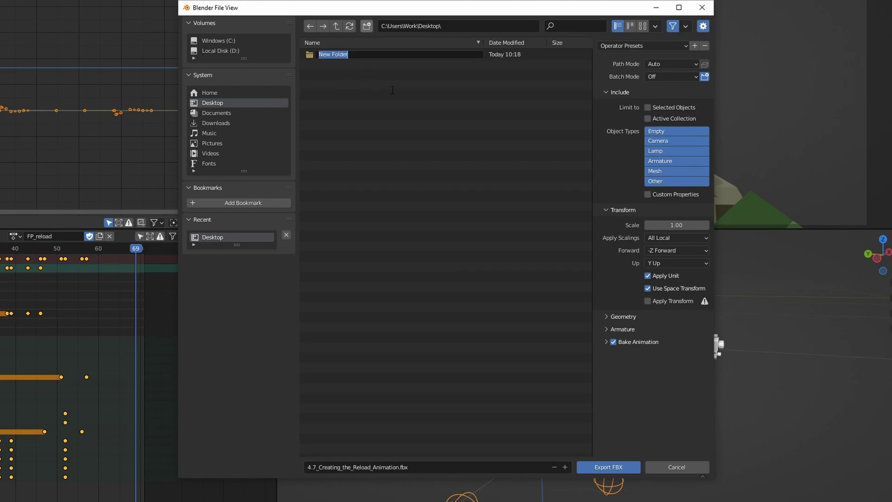
pyautogui.write('Exported')
pyautogui.press('Return')
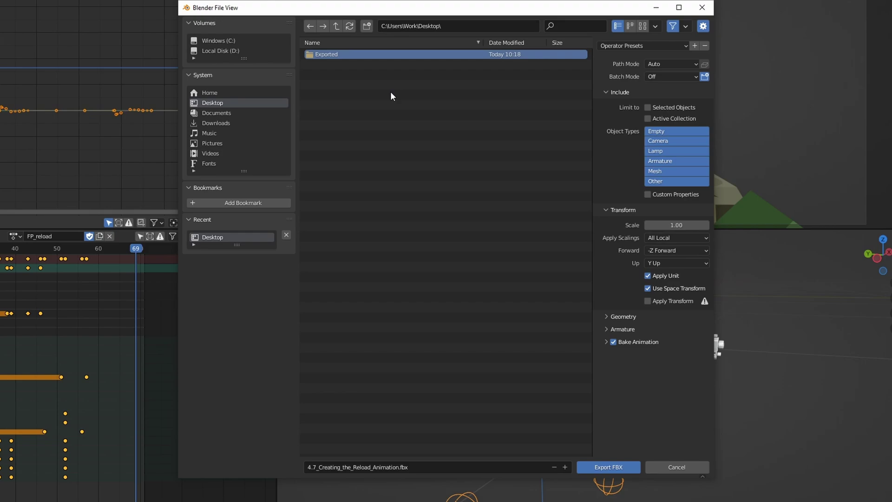
pyautogui.doubleClick(348, 55)
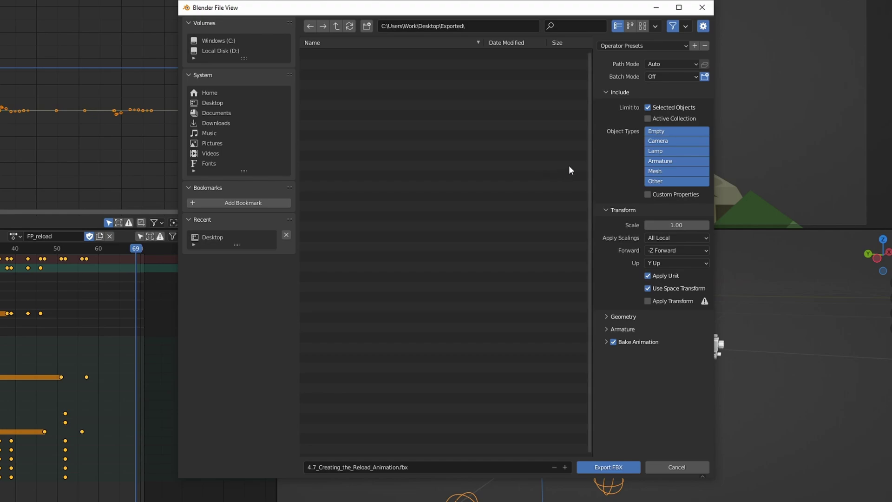
# Limit exported object types to Armature and Mesh and set geometry Smoothing to Edge.
pyautogui.click(674, 161)
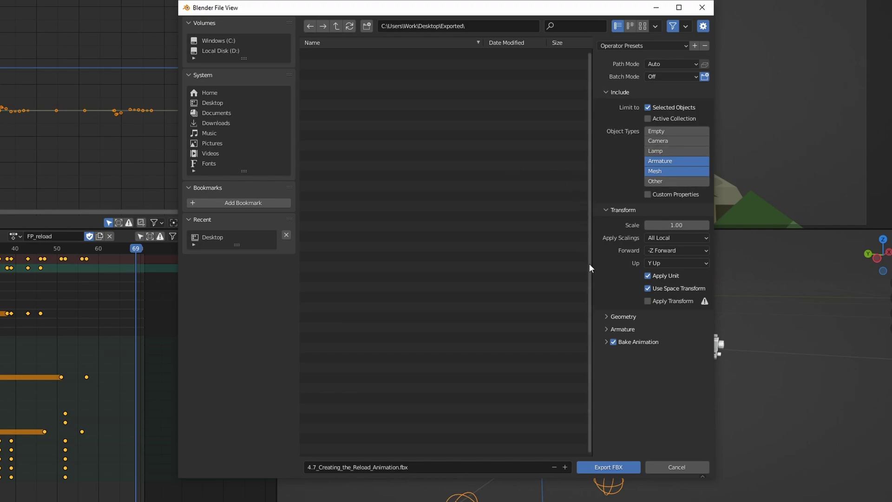
pyautogui.click(606, 316)
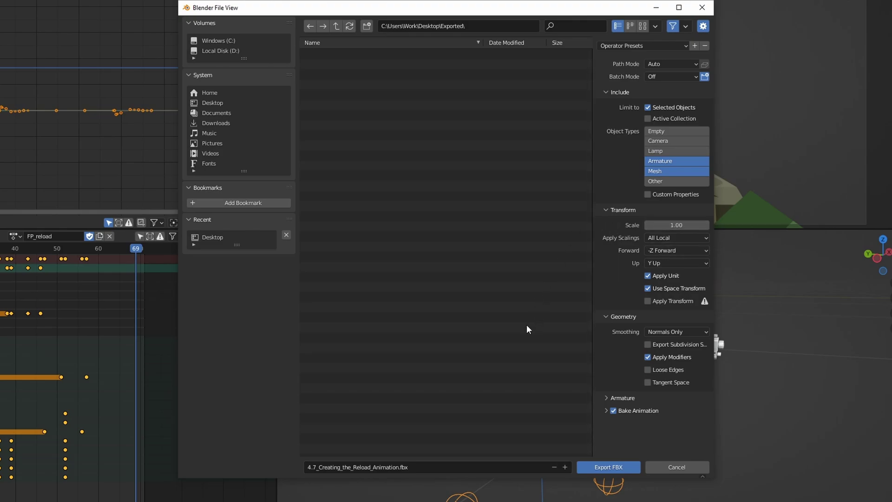
pyautogui.click(656, 331)
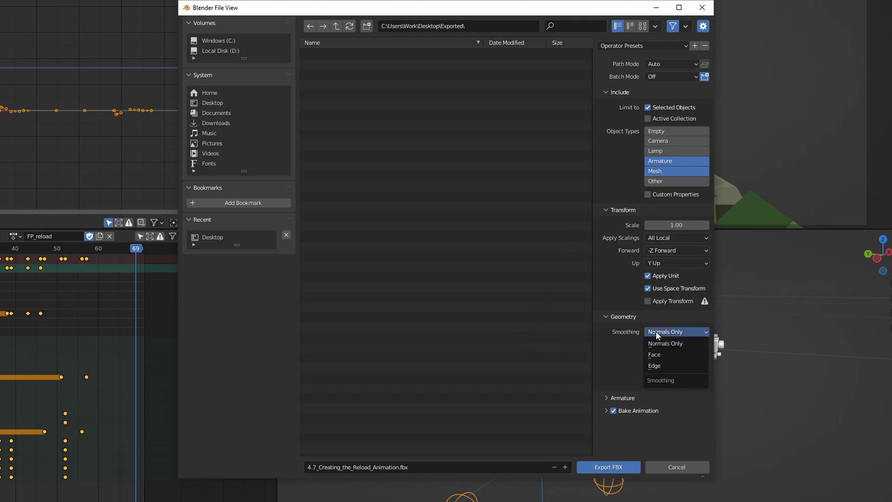
pyautogui.click(663, 364)
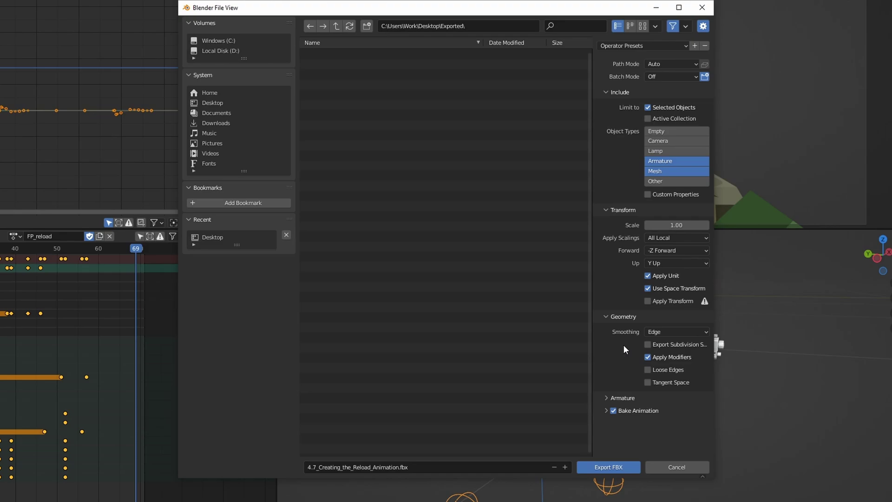
pyautogui.click(606, 398)
pyautogui.scroll(-2, 609, 335)
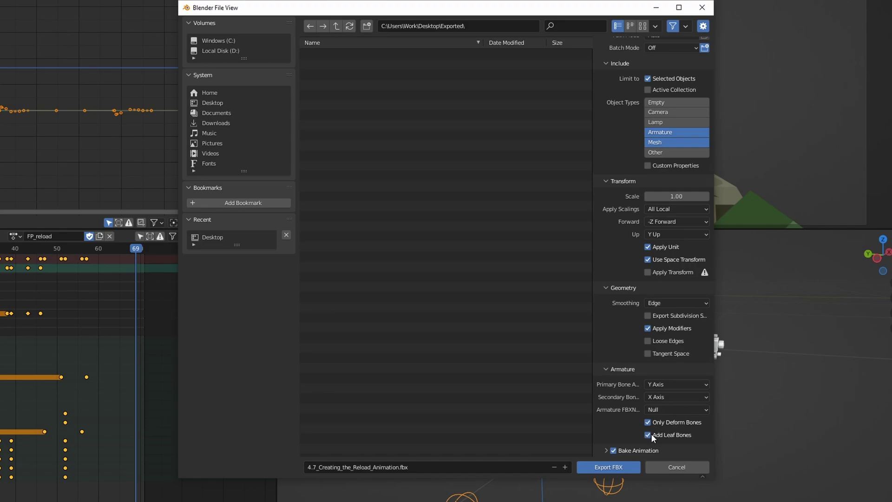
# Turn off Add Leaf Bones and All Actions, and set animation Simplify to 0.
pyautogui.click(649, 434)
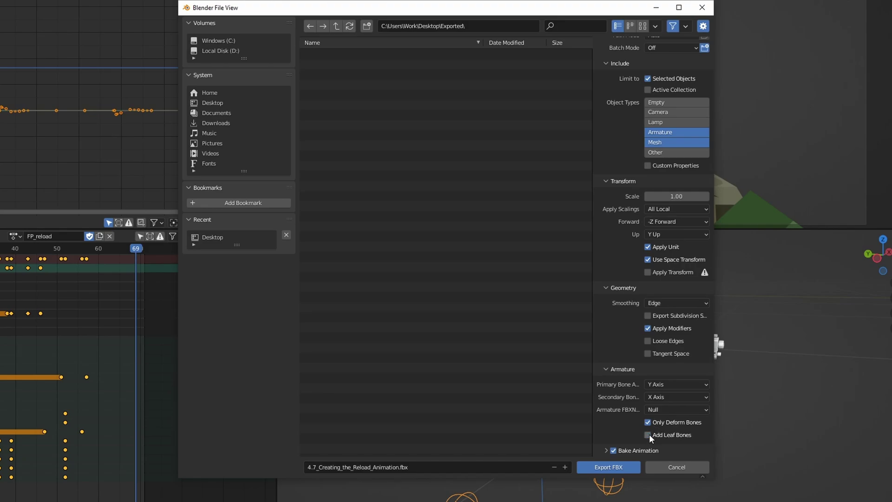
pyautogui.click(606, 450)
pyautogui.scroll(-5, 625, 367)
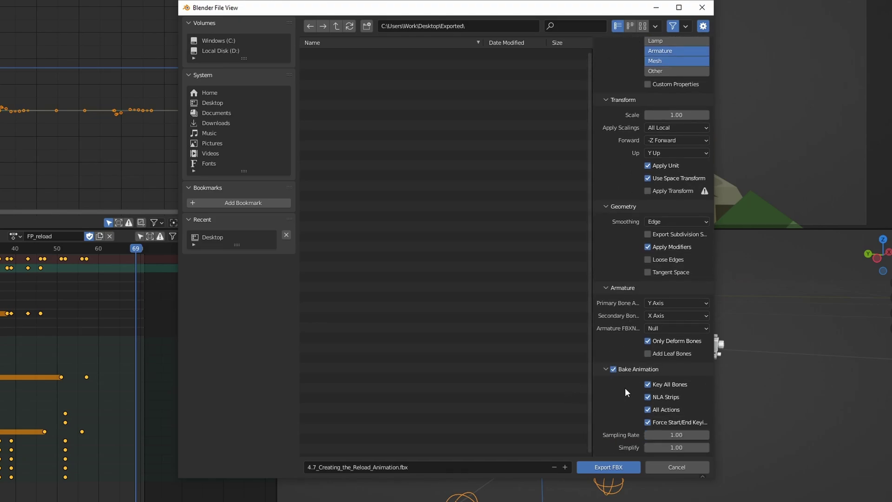
pyautogui.click(648, 410)
pyautogui.click(681, 449)
pyautogui.write('0')
pyautogui.press('Return')
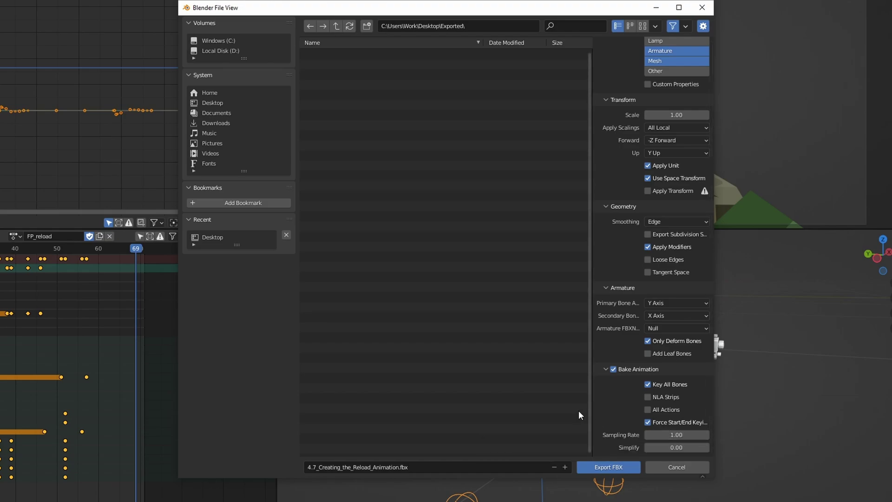
# Name the file SK_FP_Arms.fbx and export it.
pyautogui.click(443, 464)
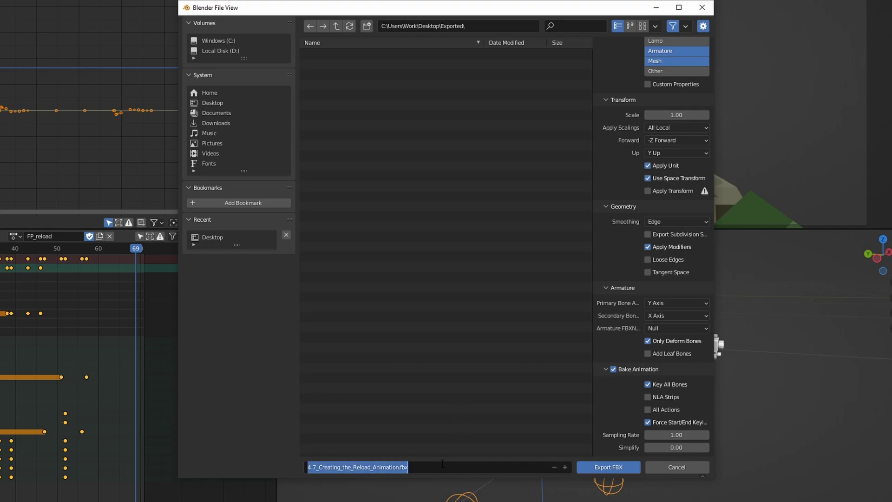
pyautogui.write('SK')
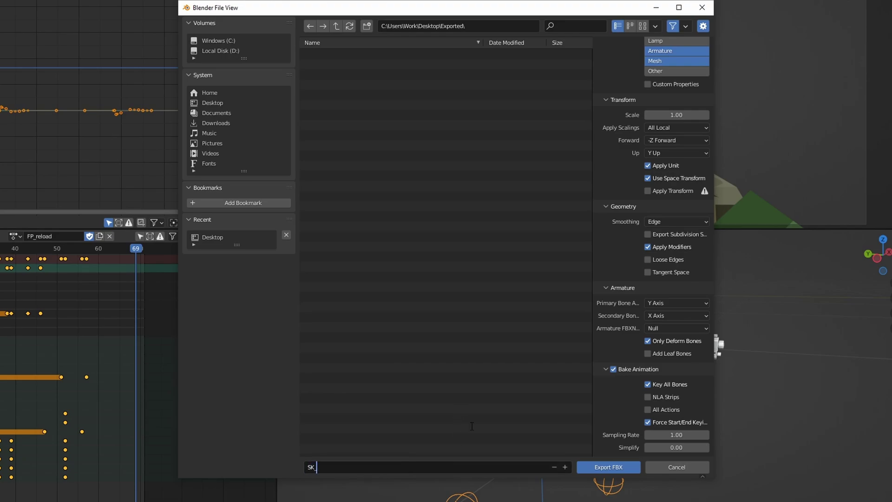
pyautogui.write('_FP_Arms')
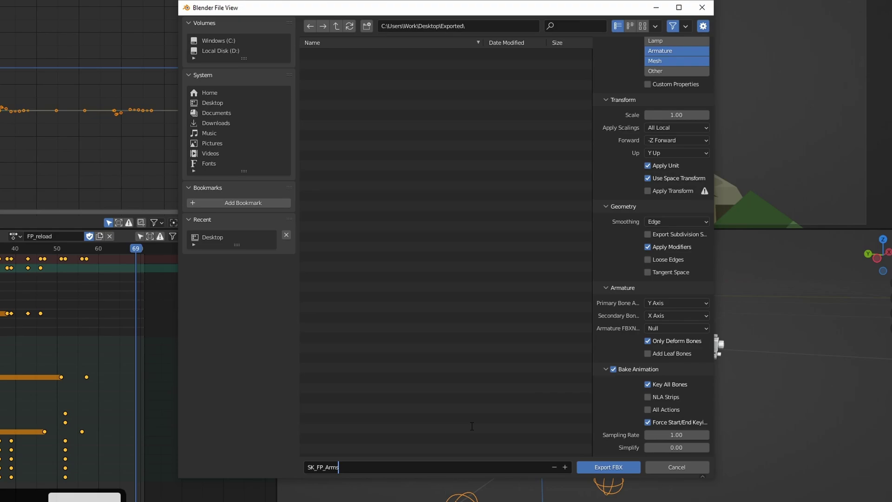
pyautogui.press('Return')
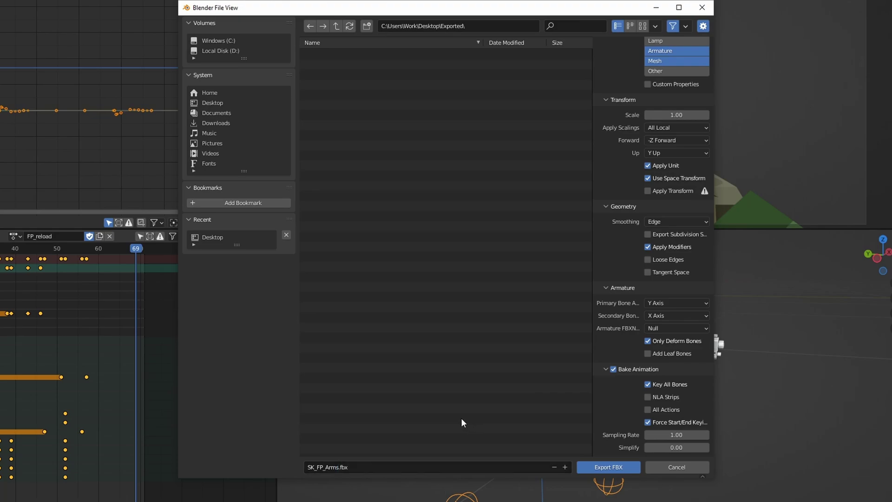
pyautogui.click(594, 466)
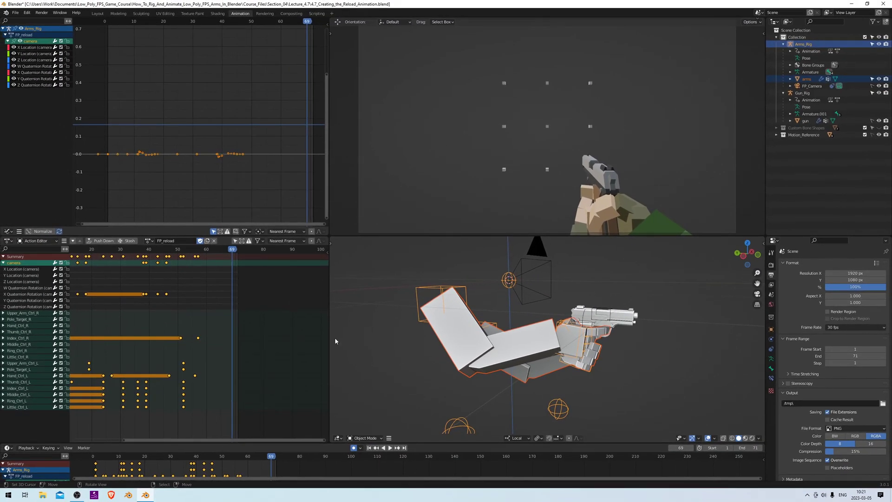
# Confirm that SK_FP_Arms (480 KB, 3D Object) is in the desktop's Exported folder.
pyautogui.press('super+d')
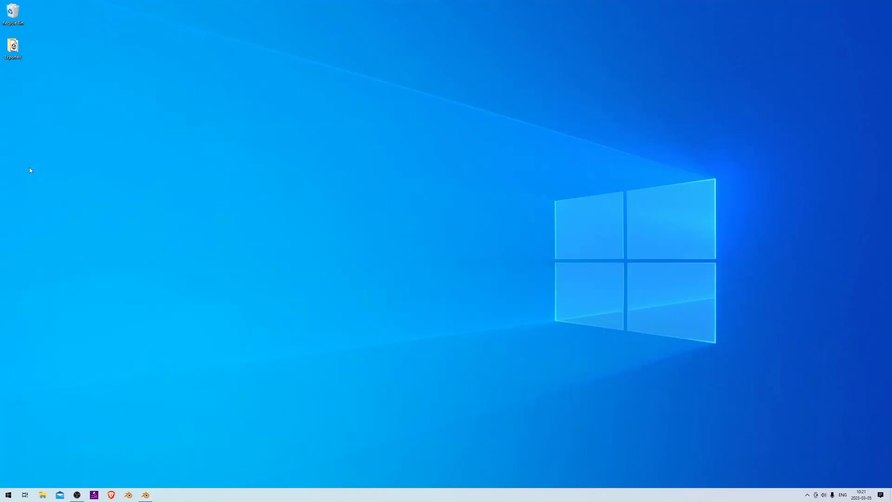
pyautogui.doubleClick(14, 47)
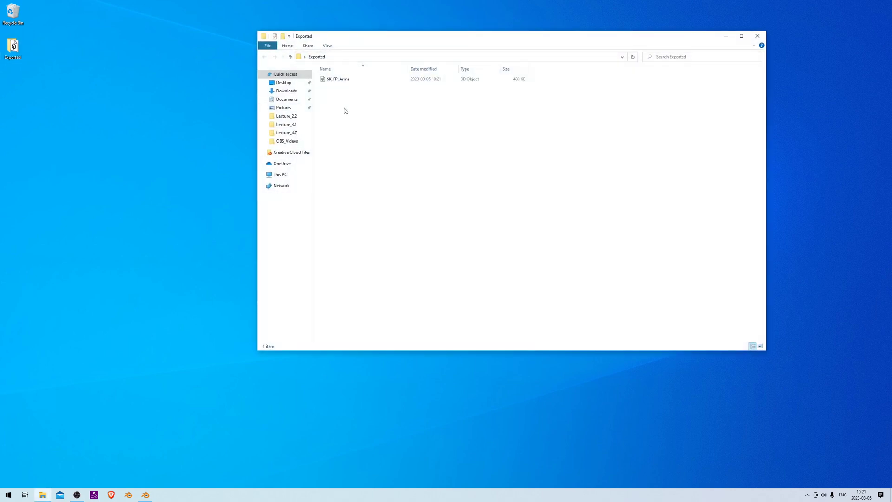
pyautogui.click(343, 80)
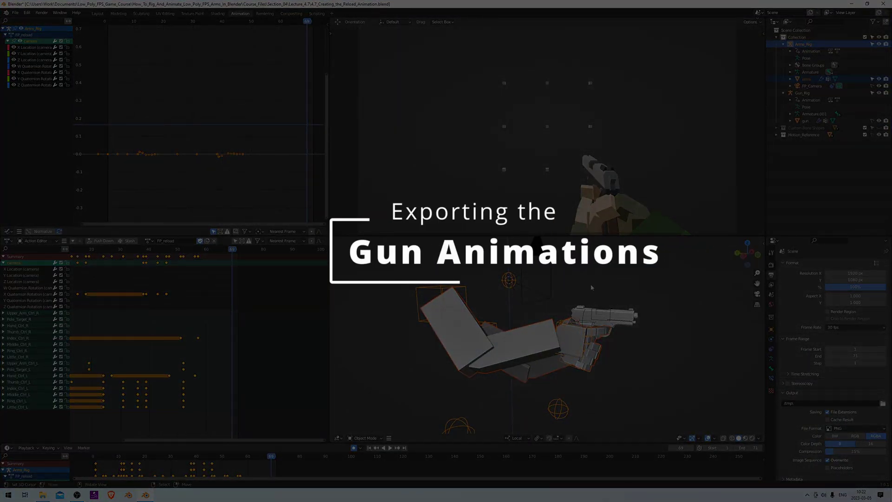
# Back in Blender, zoom the 3D viewport in on the arms and gun.
pyautogui.scroll(2, 591, 288)
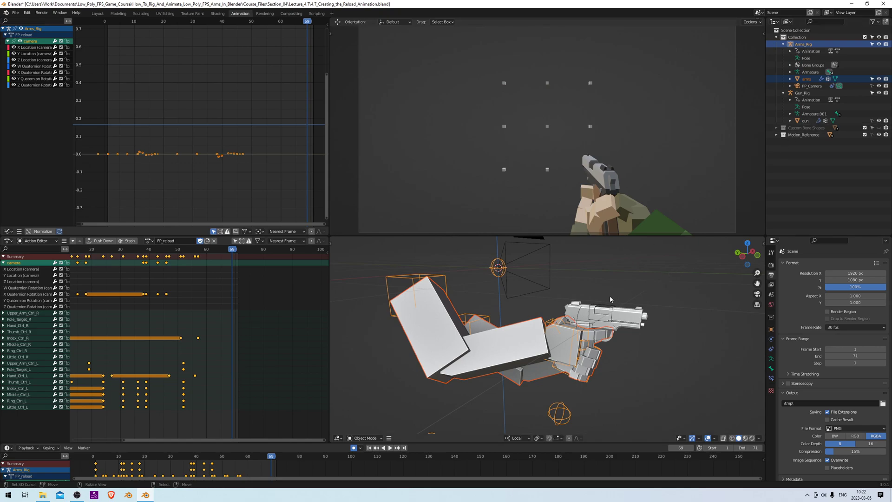
# Move the gun rig and gun mesh into a new collection named 'Gun'.
pyautogui.click(605, 307)
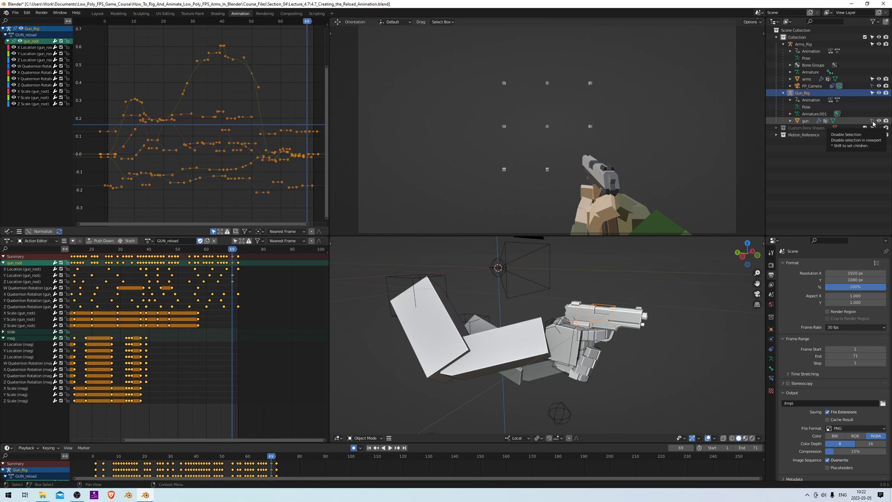
pyautogui.scroll(3, 591, 302)
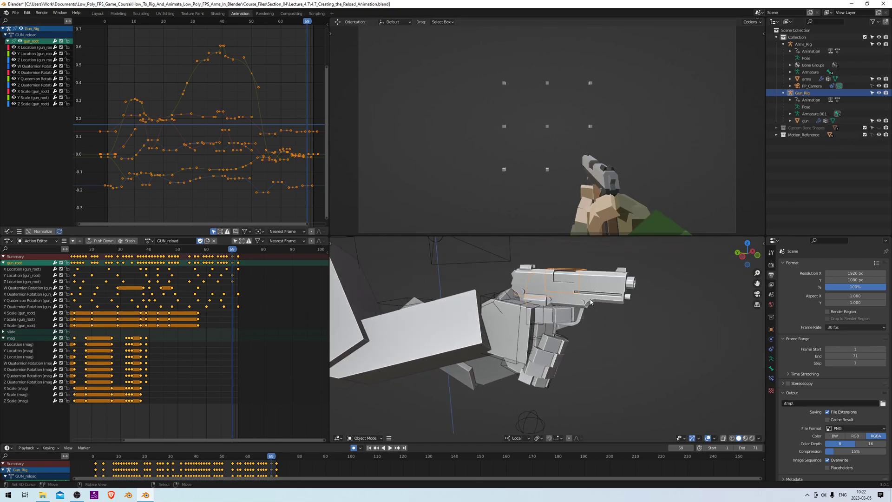
pyautogui.scroll(-2, 590, 302)
pyautogui.click(568, 307)
pyautogui.press('z')
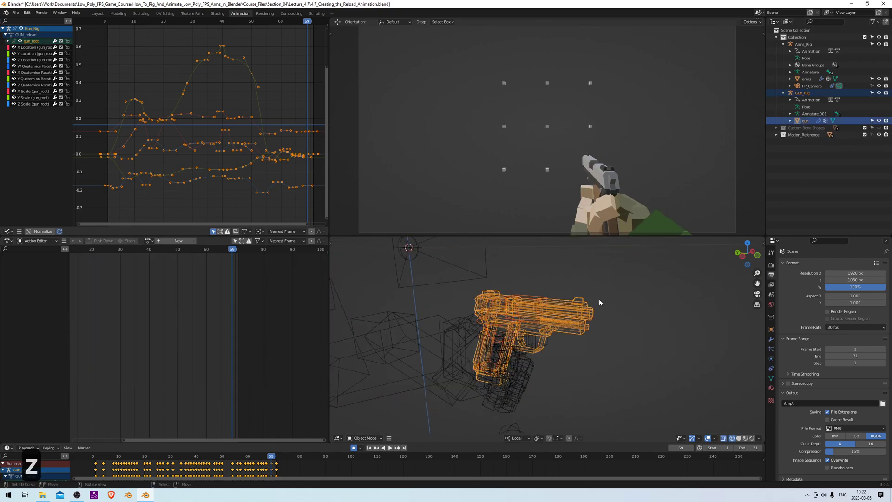
pyautogui.scroll(3, 600, 302)
pyautogui.press('z')
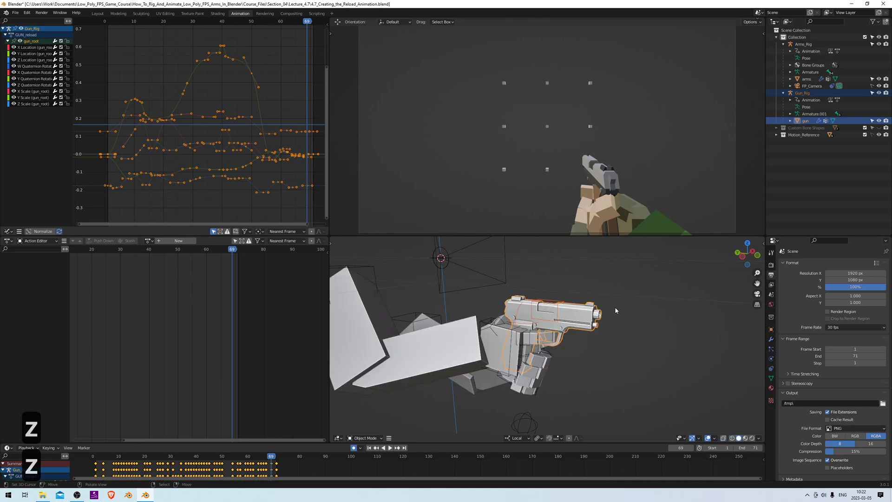
pyautogui.press('m')
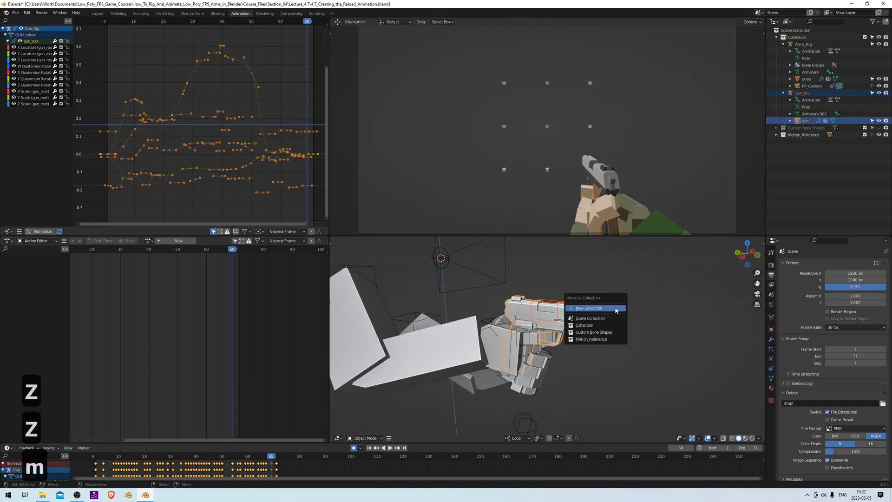
pyautogui.click(614, 308)
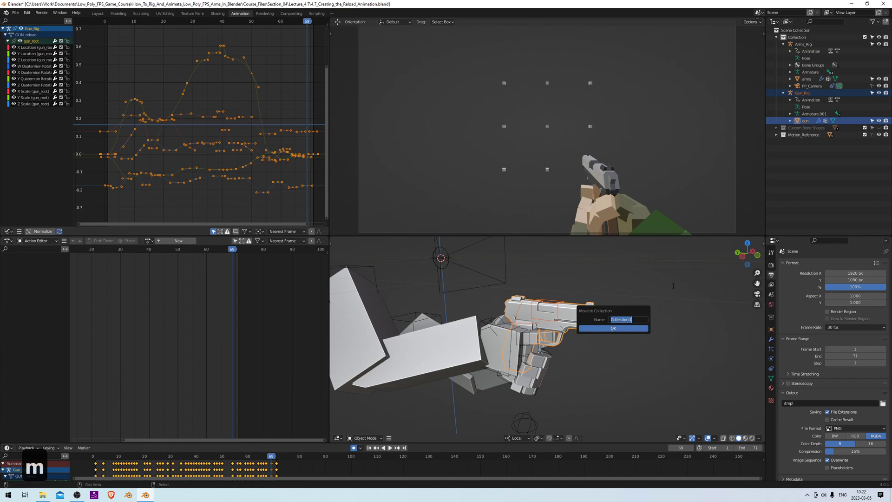
pyautogui.write('Gun')
pyautogui.press('Return')
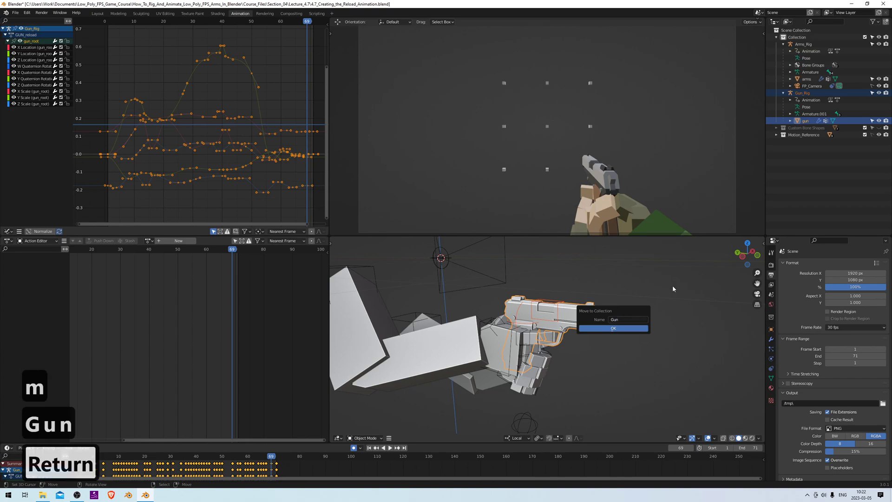
pyautogui.press('Return')
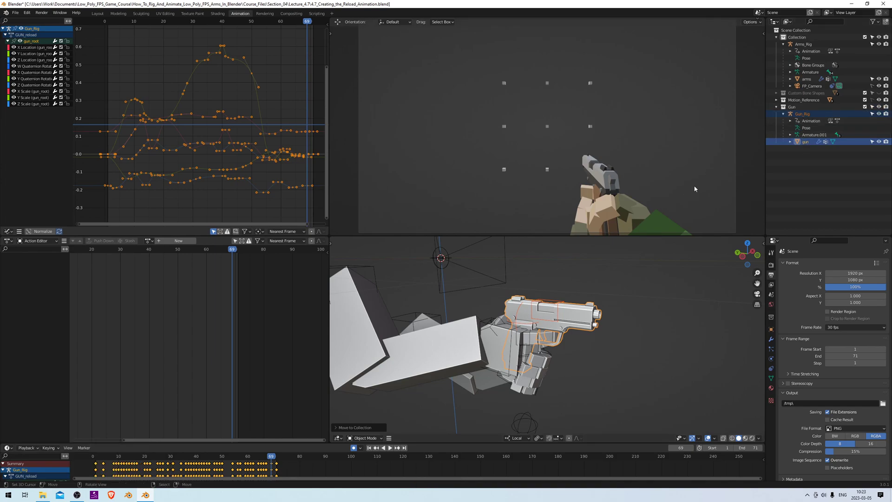
# Clear the Outliner selection and save the reload animation file.
pyautogui.rightClick(790, 107)
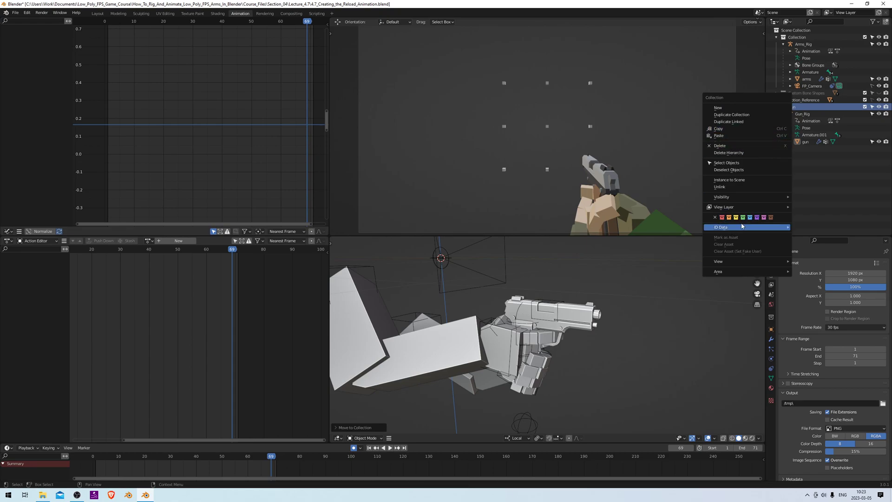
pyautogui.press('Escape')
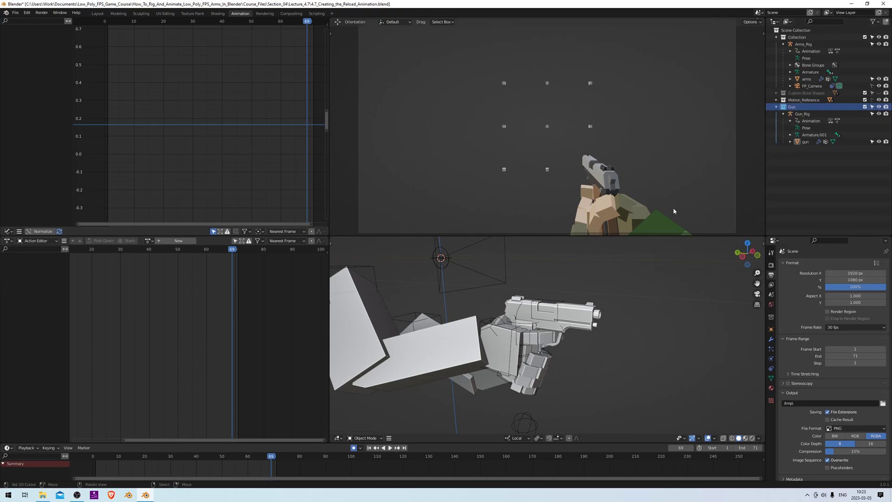
pyautogui.click(785, 181)
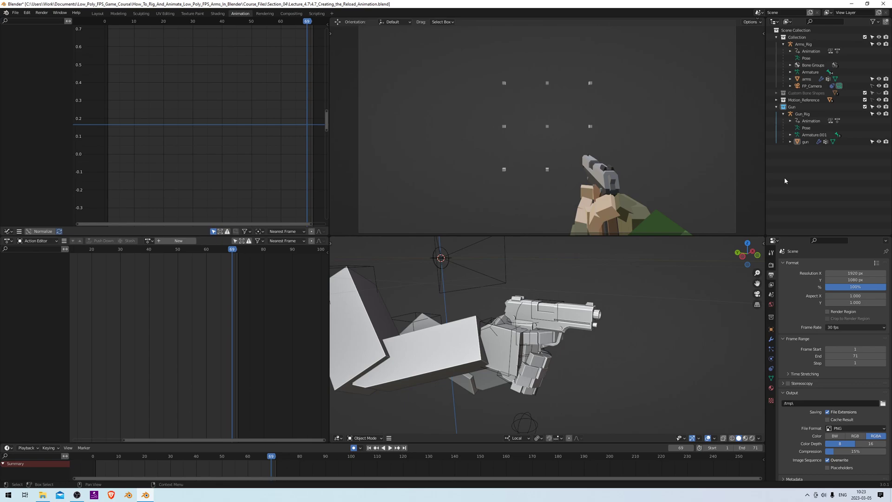
pyautogui.hotkey('ctrl', 's')
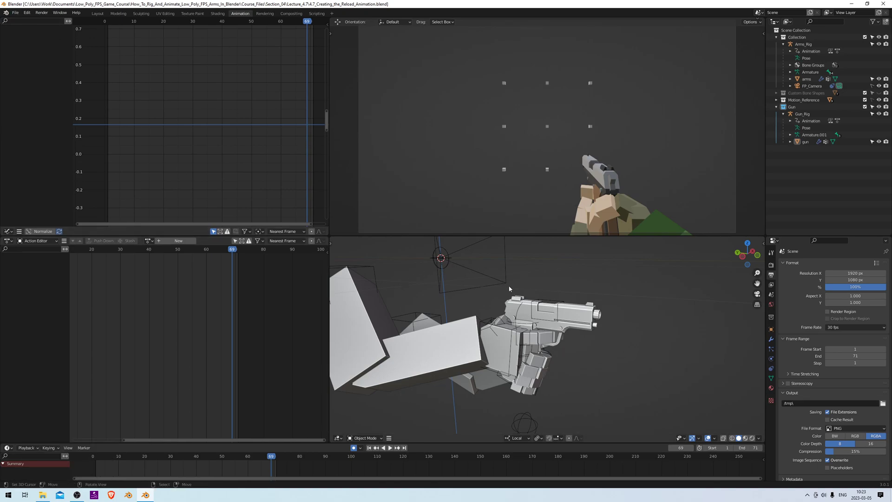
# Start a new General scene file.
pyautogui.click(16, 12)
pyautogui.moveTo(26, 22)
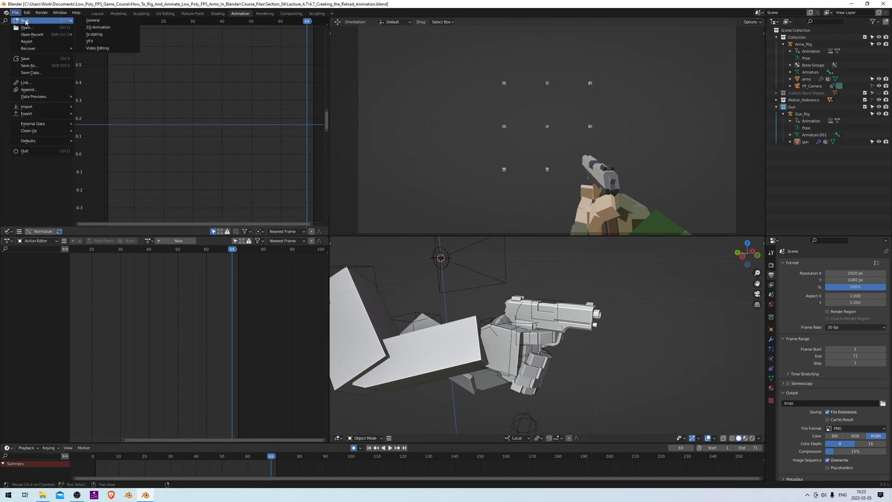
pyautogui.click(104, 21)
pyautogui.keyDown('shift'); pyautogui.moveTo(382, 172); pyautogui.dragTo(423, 180, button='middle'); pyautogui.keyUp('shift')
# Delete the default cube, camera and light from the new scene.
pyautogui.press('a')
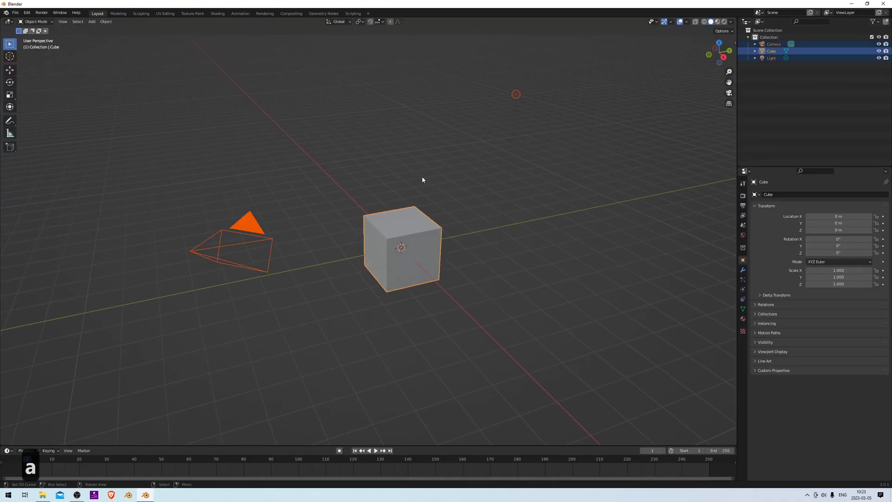
pyautogui.press('x')
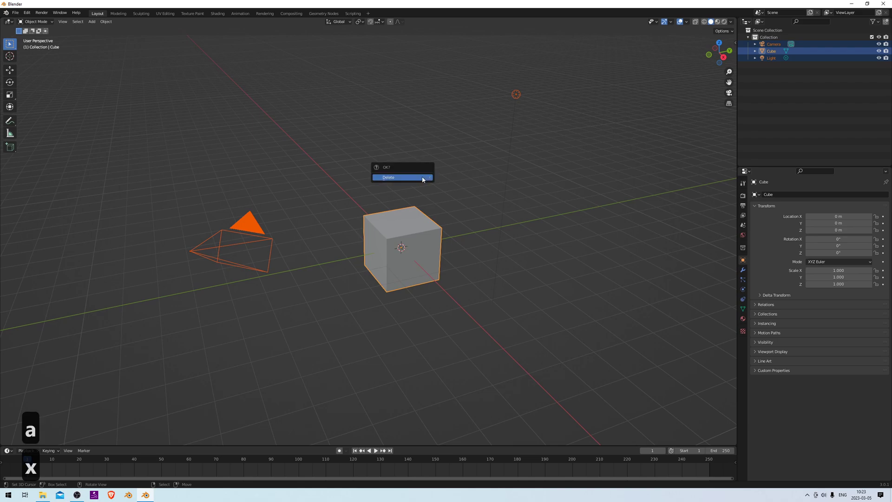
pyautogui.click(422, 178)
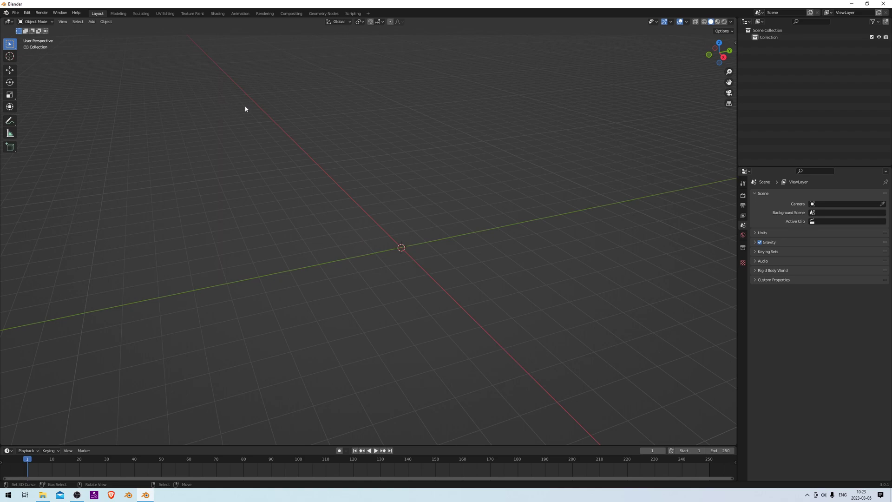
# Link the Gun collection from Lecture_4.7's 4.7_Creating_the_Reload_Animation.blend into the scene.
pyautogui.click(15, 14)
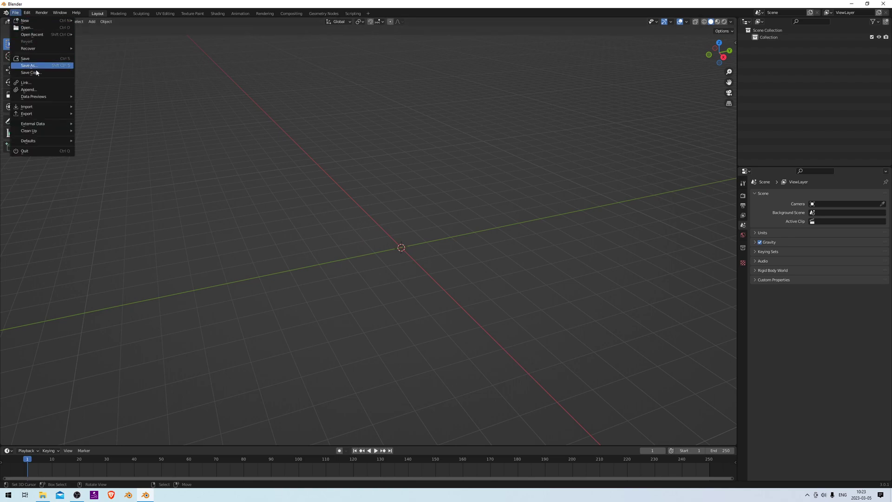
pyautogui.click(40, 83)
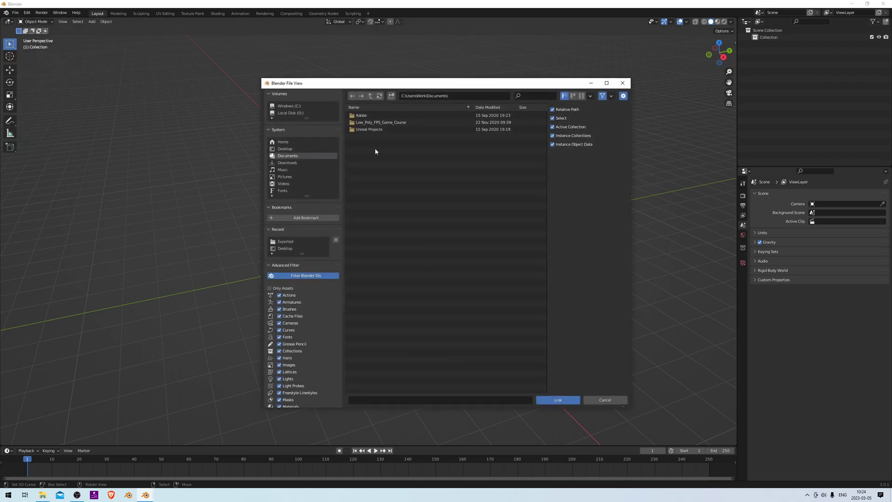
pyautogui.doubleClick(367, 123)
pyautogui.doubleClick(373, 115)
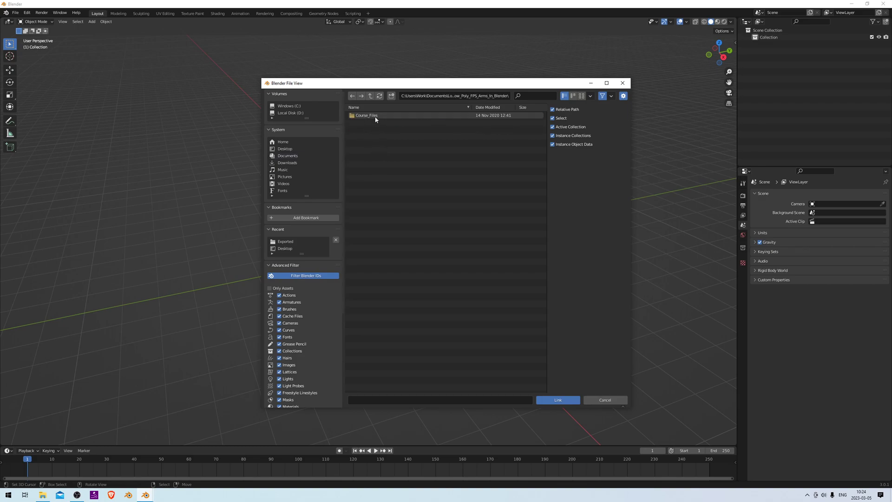
pyautogui.doubleClick(374, 116)
pyautogui.doubleClick(376, 144)
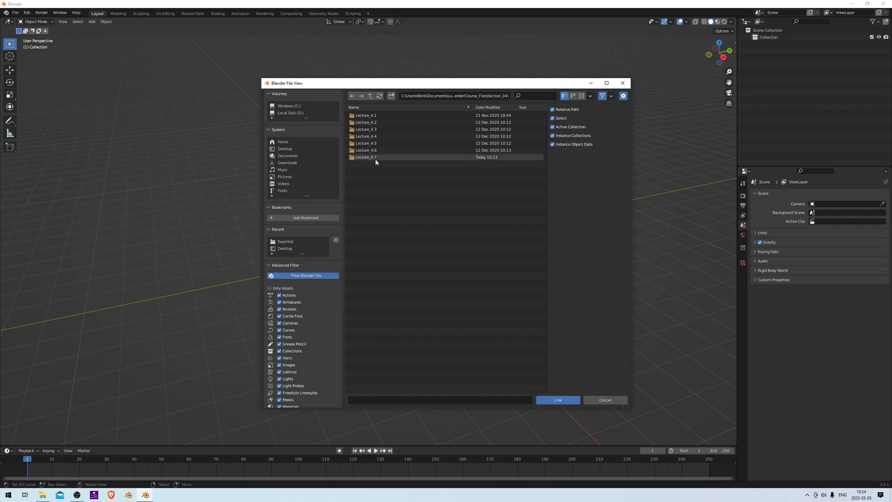
pyautogui.doubleClick(375, 158)
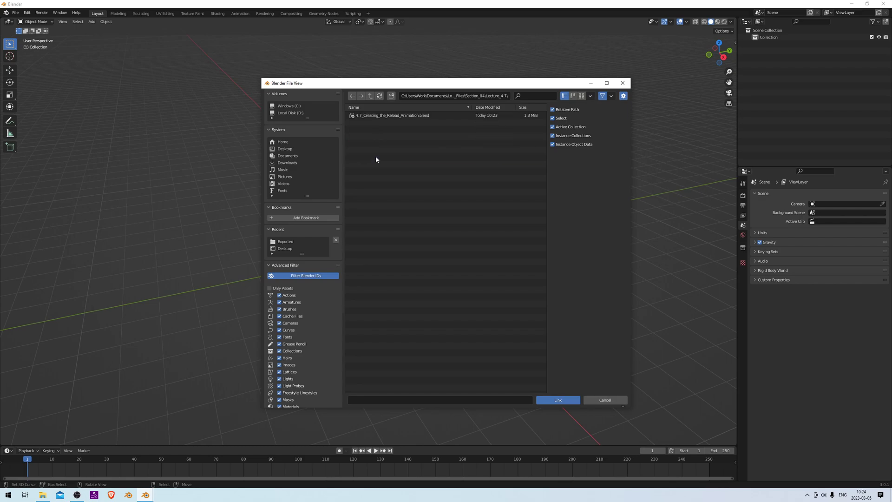
pyautogui.doubleClick(372, 116)
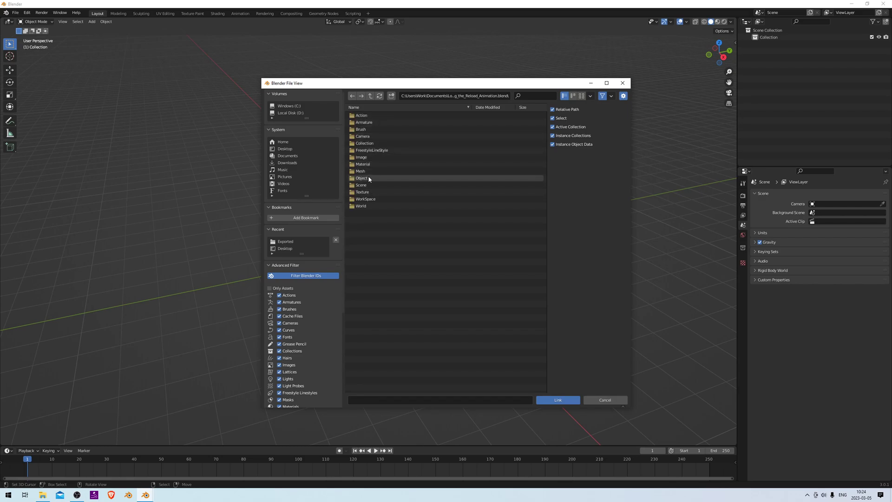
pyautogui.doubleClick(373, 143)
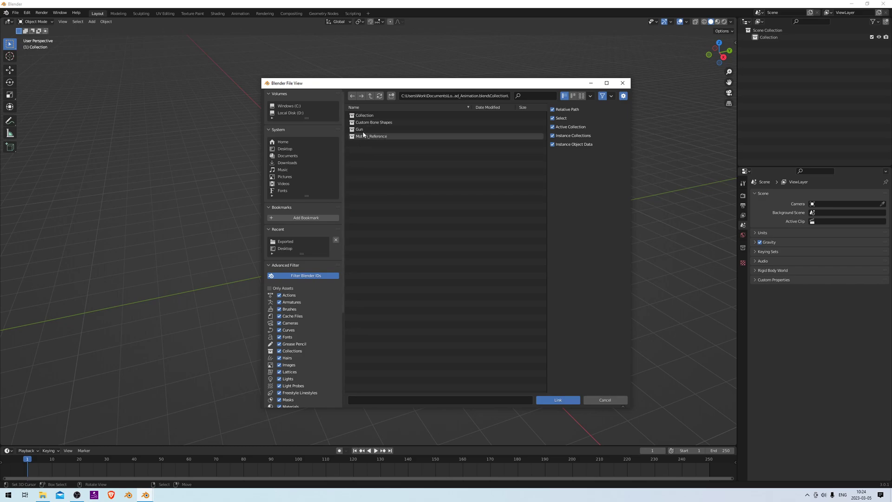
pyautogui.click(361, 129)
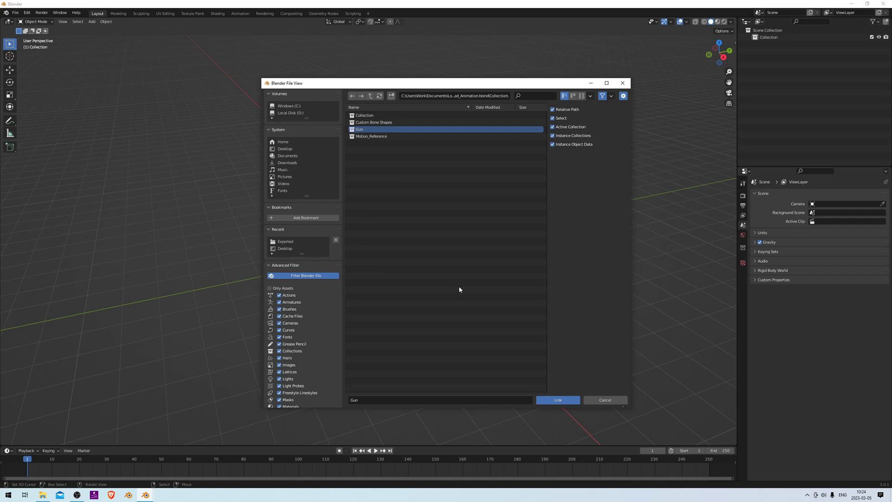
pyautogui.click(550, 401)
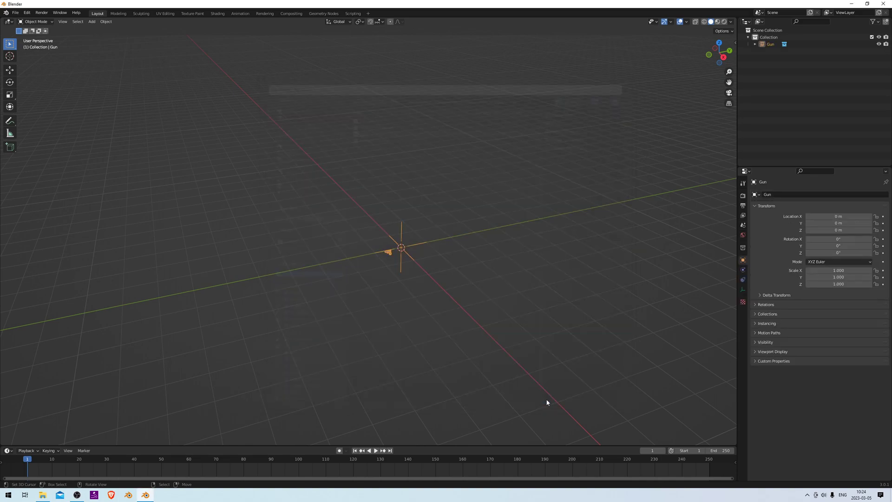
# Convert the linked Gun to a library override hierarchy and expand it to show Gun_Rig.
pyautogui.scroll(5, 433, 293)
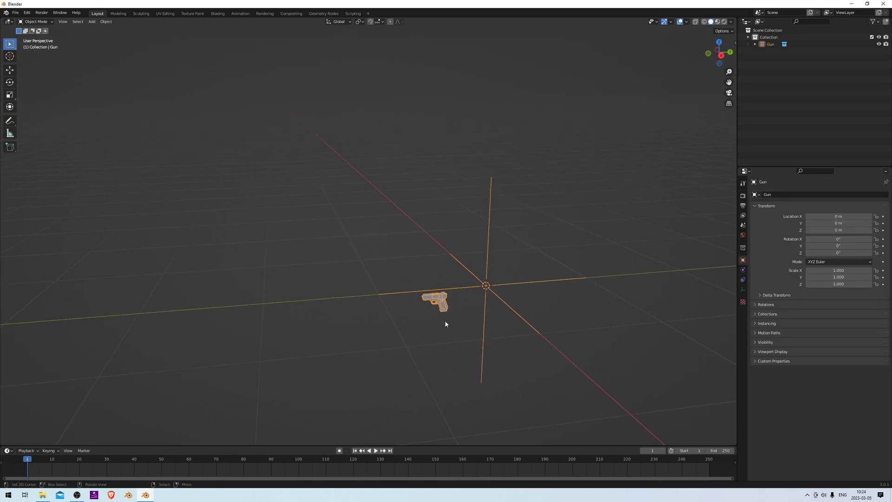
pyautogui.scroll(5, 418, 297)
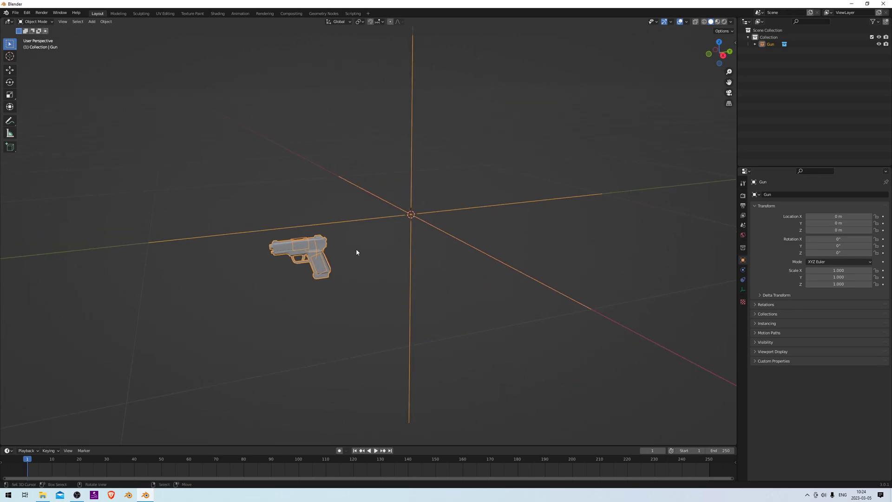
pyautogui.click(327, 259)
pyautogui.keyDown('shift'); pyautogui.moveTo(365, 191); pyautogui.dragTo(433, 213, button='middle'); pyautogui.keyUp('shift')
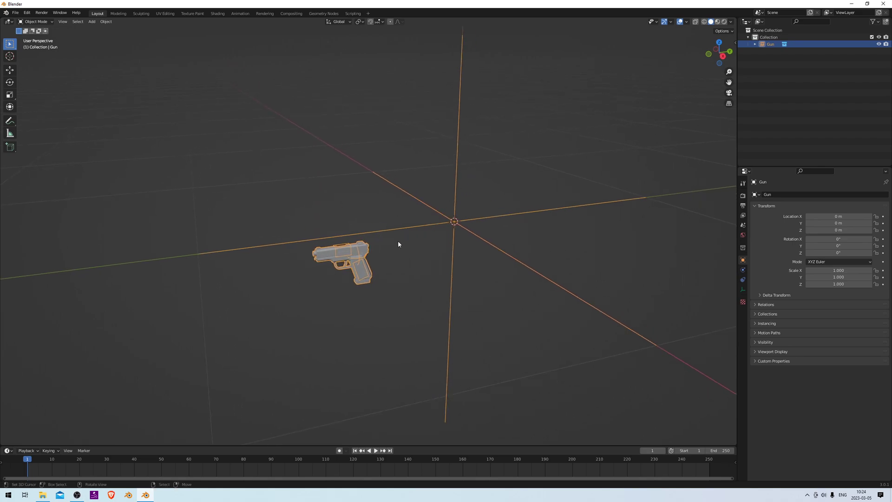
pyautogui.click(756, 44)
pyautogui.click(786, 52)
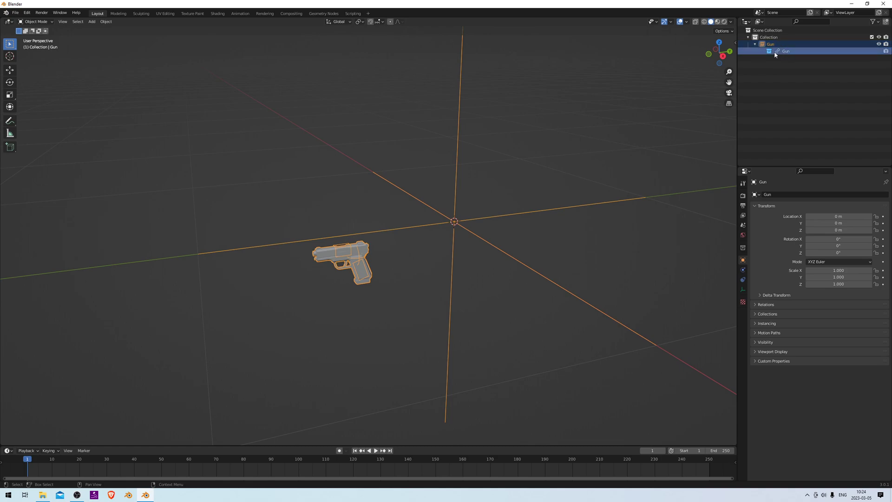
pyautogui.rightClick(784, 54)
pyautogui.moveTo(801, 193)
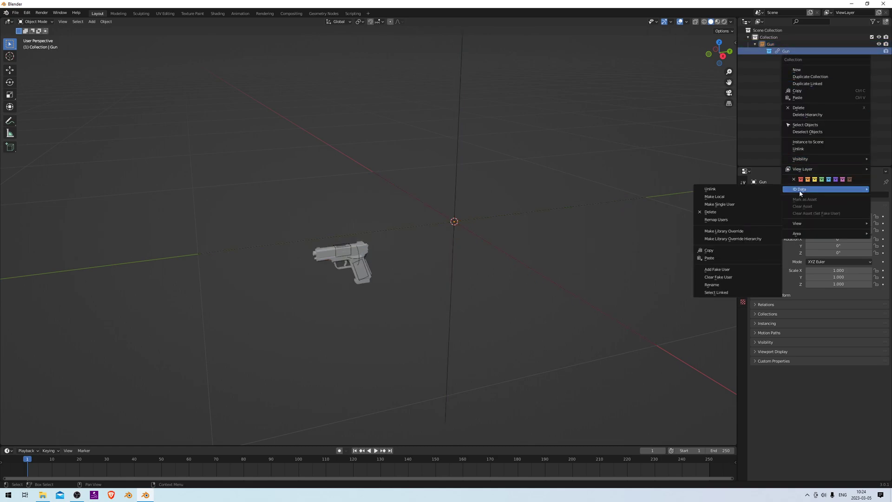
pyautogui.click(726, 238)
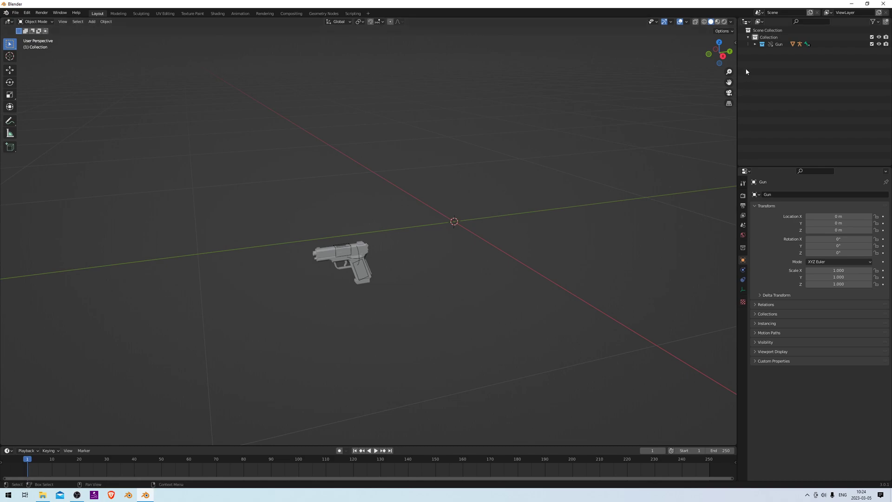
pyautogui.click(755, 44)
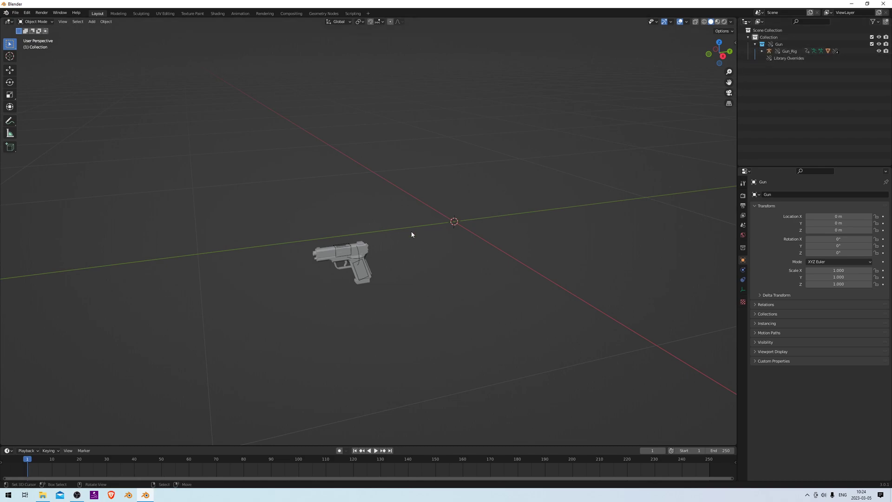
pyautogui.click(362, 256)
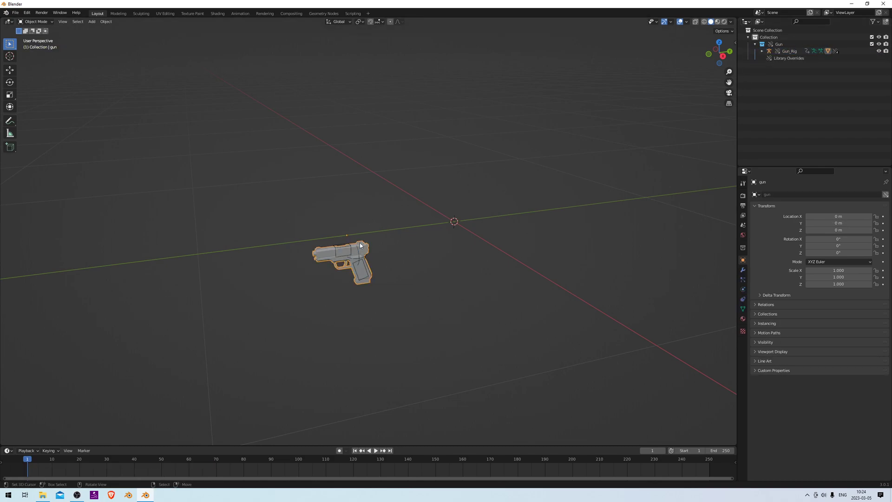
# Undo the accidental grab of the gun rig and expand Gun_Rig's children in the Outliner.
pyautogui.press('g')
pyautogui.hotkey('ctrl', 'z')
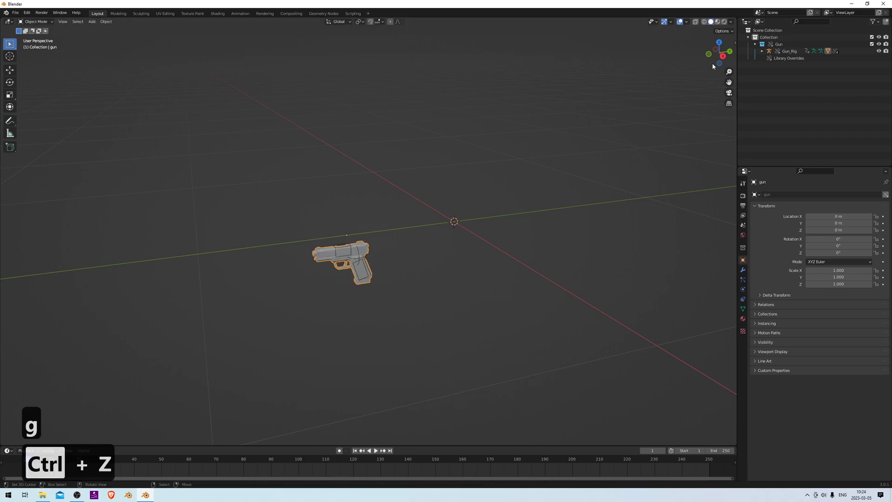
pyautogui.click(763, 51)
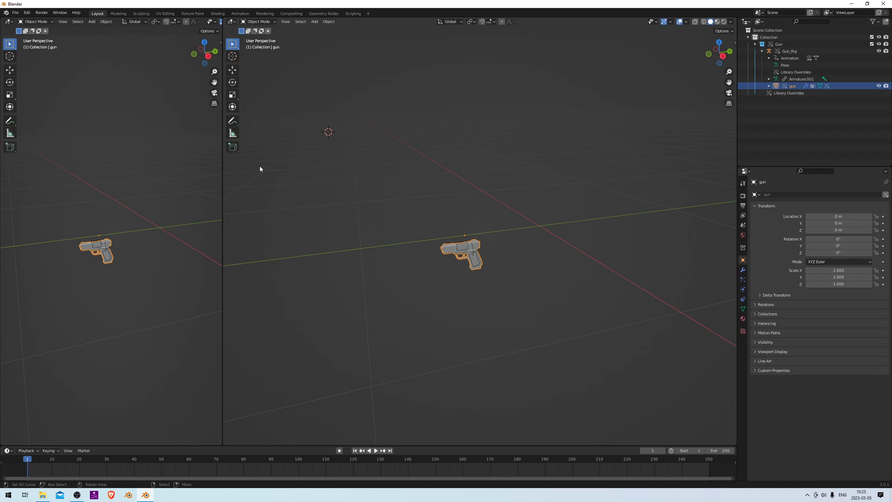
# Turn the left area into an Action Editor showing Gun_Rig's GUN_reload action, made single-user.
pyautogui.click(9, 21)
pyautogui.click(99, 41)
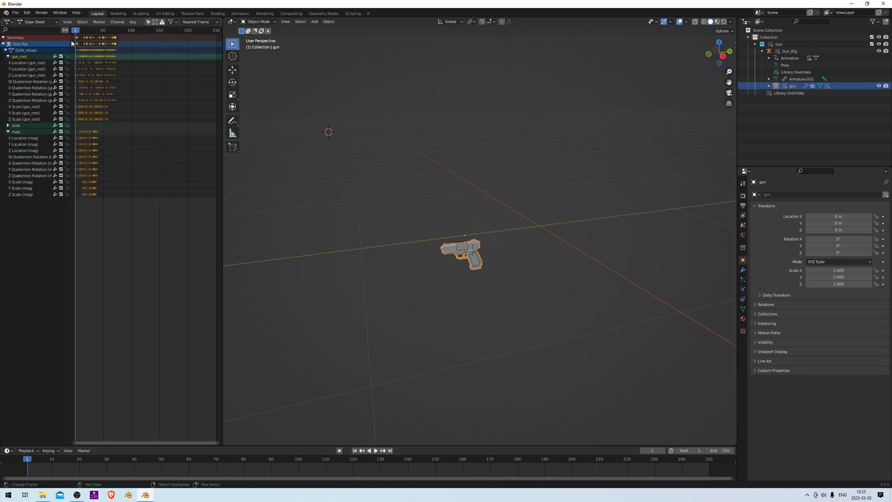
pyautogui.click(47, 22)
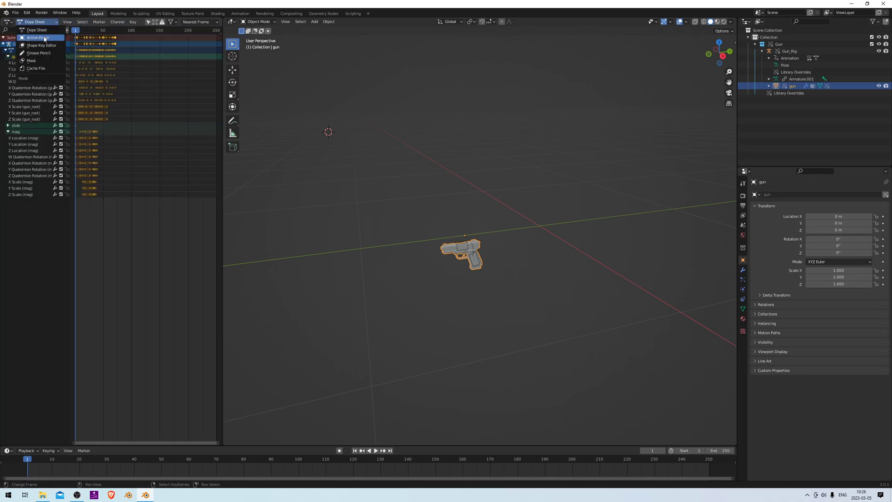
pyautogui.click(45, 38)
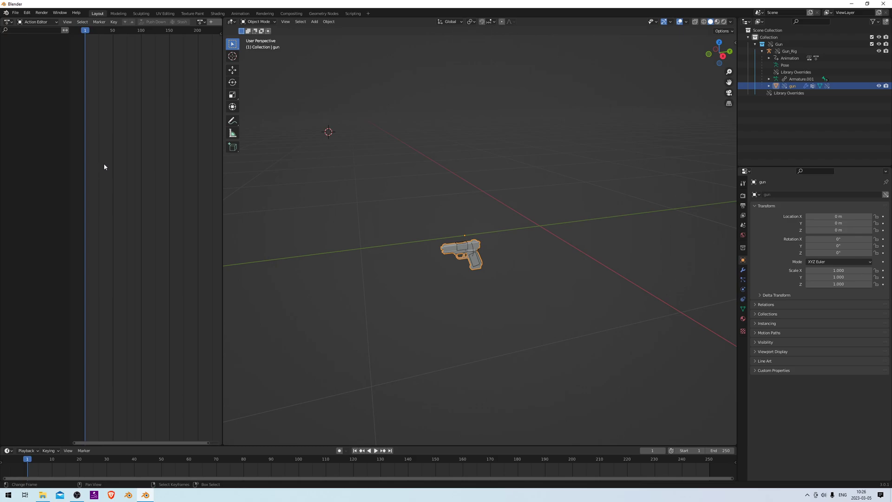
pyautogui.scroll(5, 406, 229)
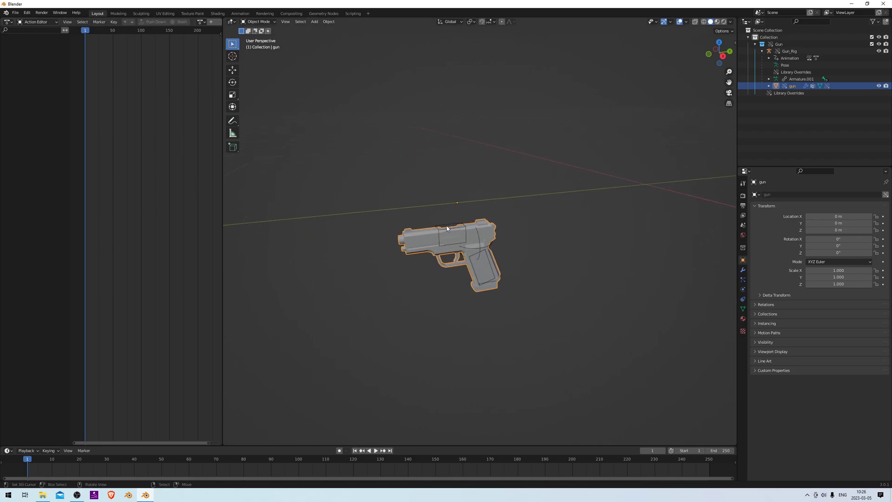
pyautogui.click(451, 225)
pyautogui.scroll(4, 158, 111)
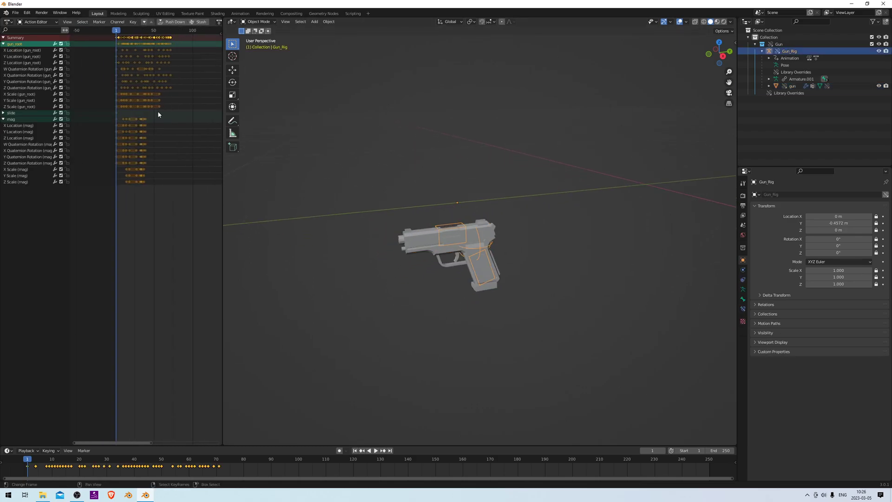
pyautogui.moveTo(221, 126); pyautogui.dragTo(314, 135)
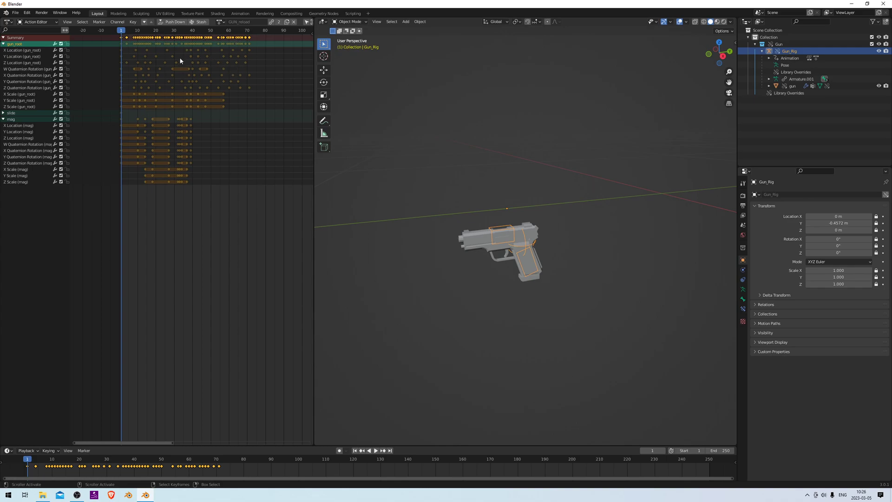
pyautogui.click(272, 24)
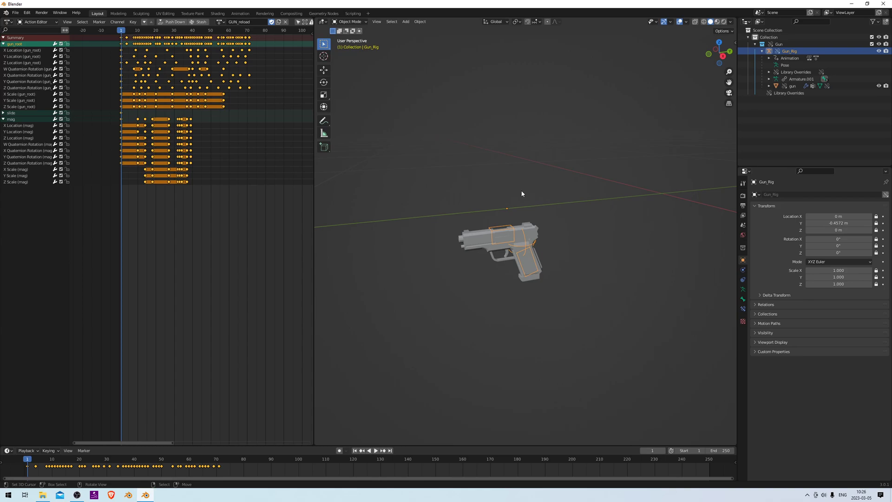
# Preview the reload playback and snap the 3D cursor to the world origin.
pyautogui.keyDown('shift'); pyautogui.moveTo(555, 191); pyautogui.dragTo(477, 219, button='middle'); pyautogui.keyUp('shift')
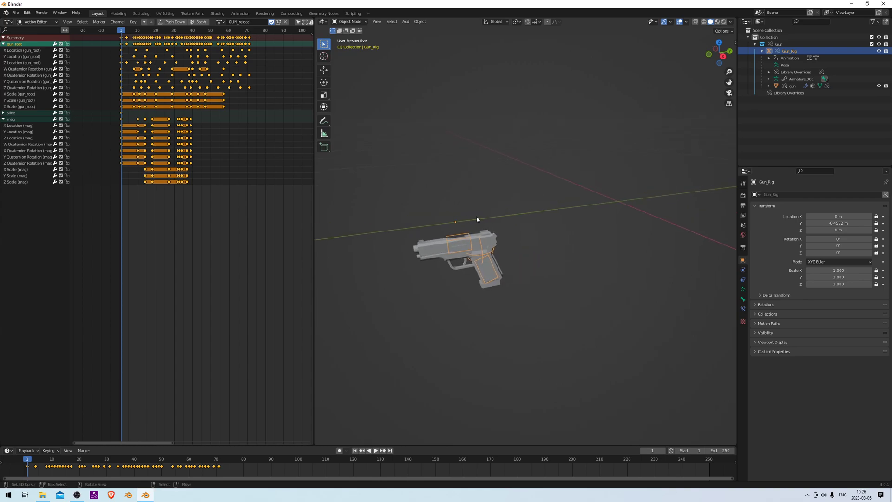
pyautogui.press('space')
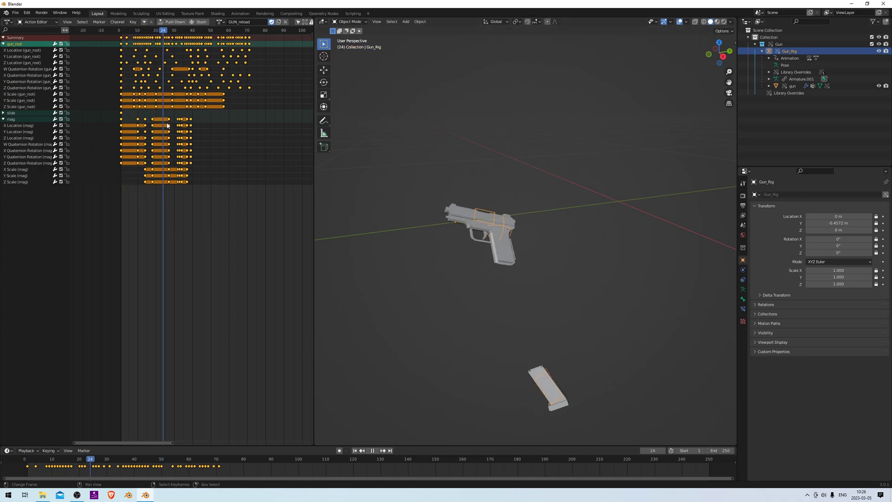
pyautogui.press('space')
pyautogui.moveTo(585, 169); pyautogui.dragTo(573, 179, button='middle')
pyautogui.hotkey('shift', 's')
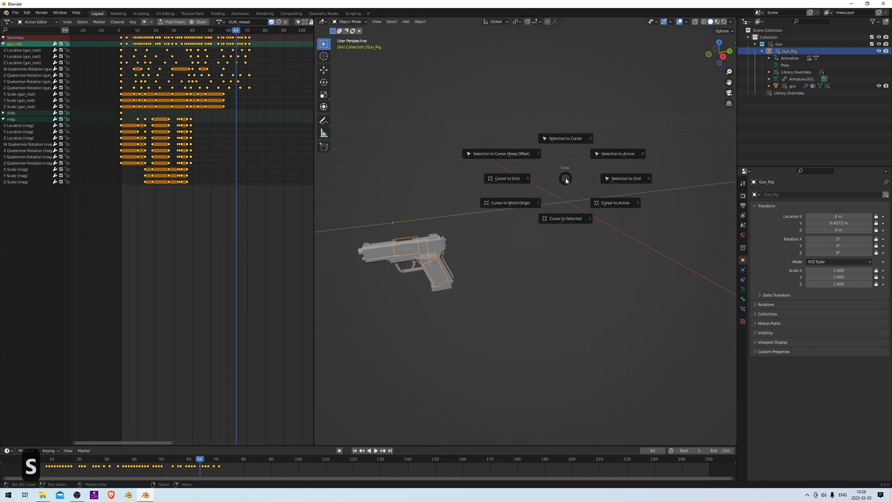
pyautogui.press('1')
pyautogui.moveTo(496, 195); pyautogui.dragTo(508, 193, button='middle')
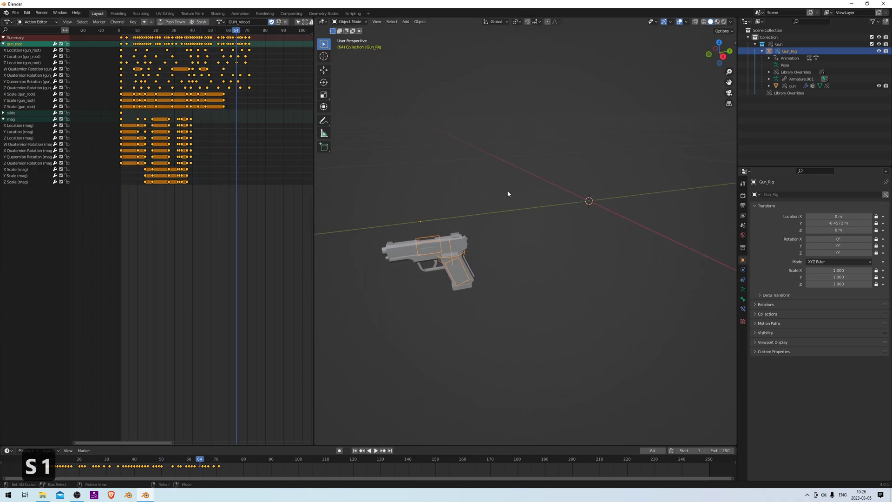
# Mute the gun_root channels and replay the animation, returning to frame 1.
pyautogui.click(121, 88)
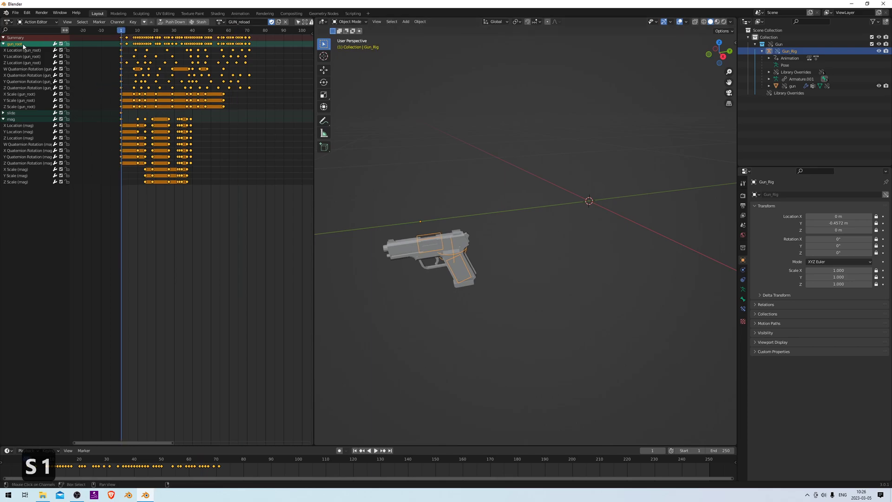
pyautogui.click(61, 44)
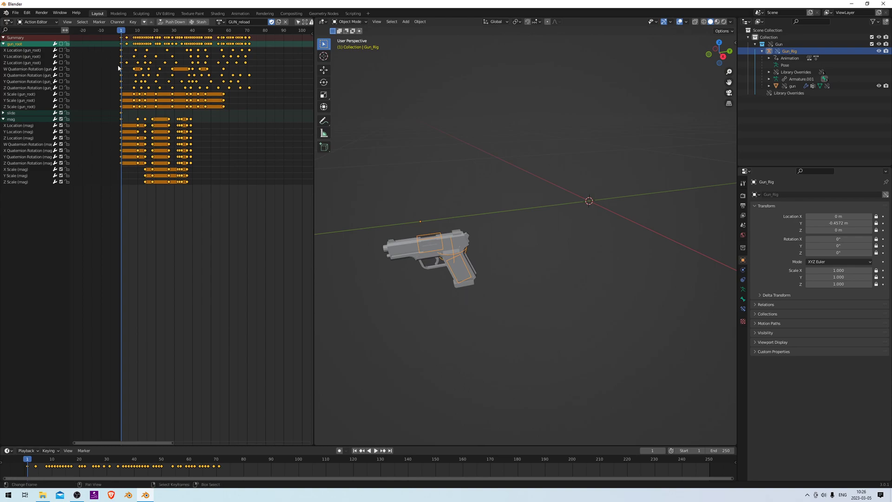
pyautogui.press('space')
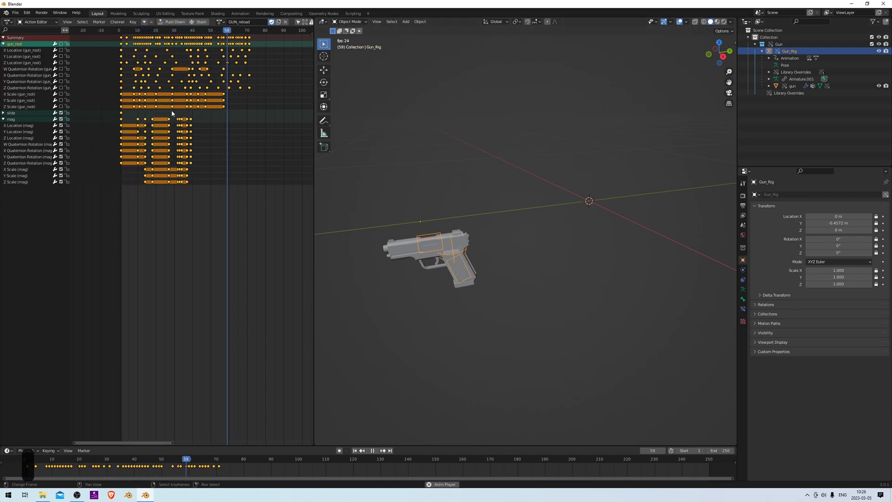
pyautogui.moveTo(201, 111); pyautogui.dragTo(203, 109)
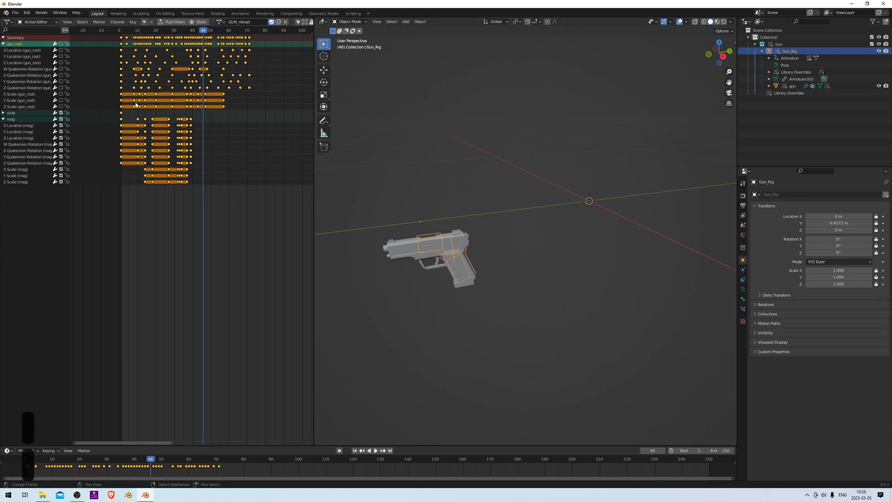
pyautogui.moveTo(136, 105); pyautogui.dragTo(124, 97)
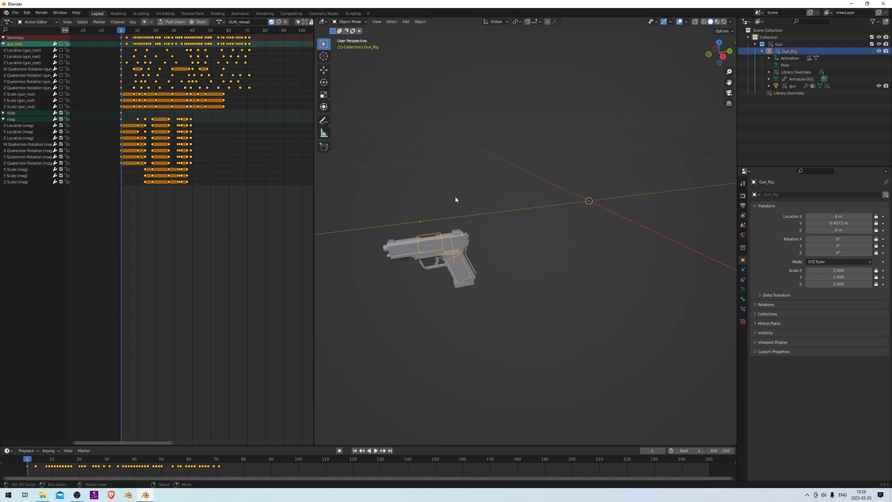
# In Pose Mode, clear gun_root's location to 0 m, then return to Object Mode.
pyautogui.click(349, 22)
pyautogui.click(355, 45)
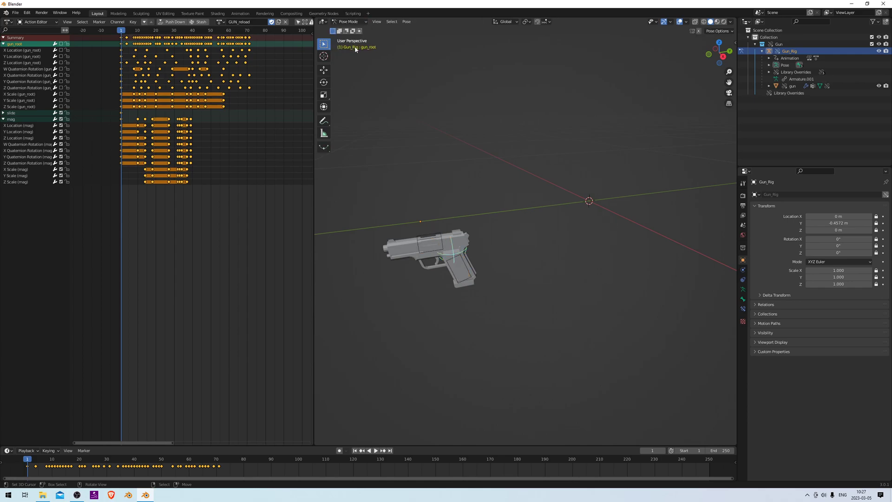
pyautogui.moveTo(464, 231); pyautogui.dragTo(431, 278, button='middle')
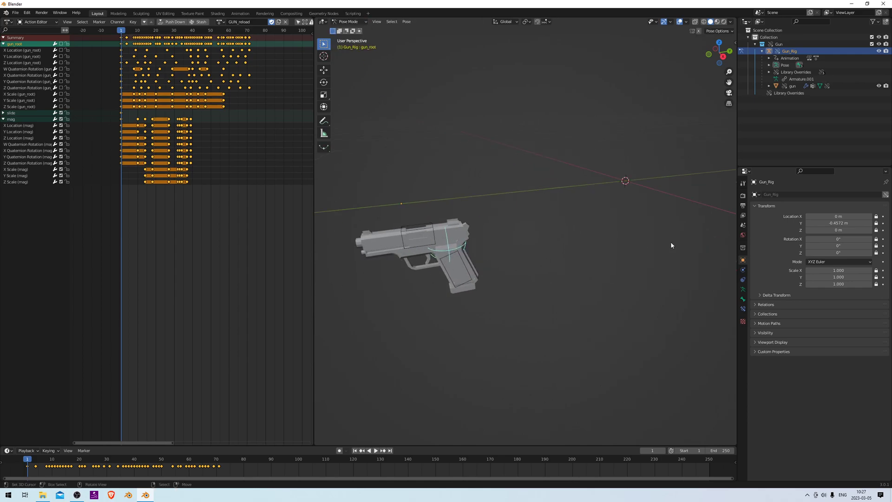
pyautogui.click(743, 299)
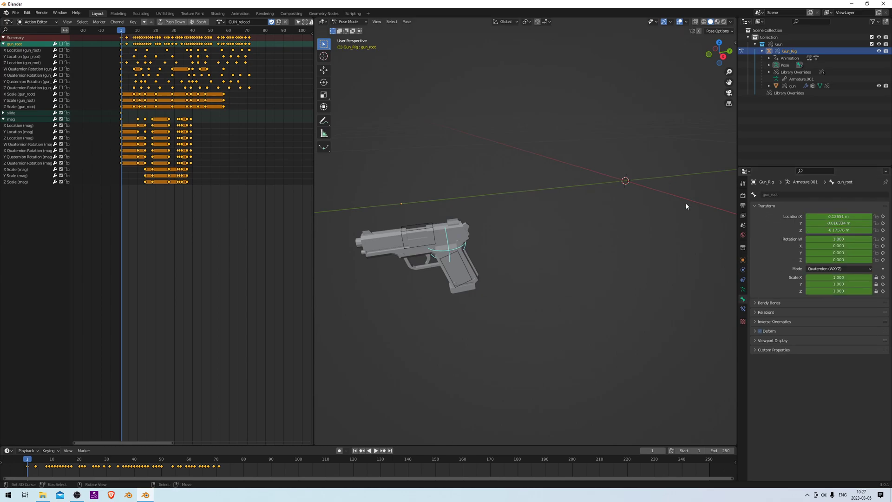
pyautogui.hotkey('alt', 'g')
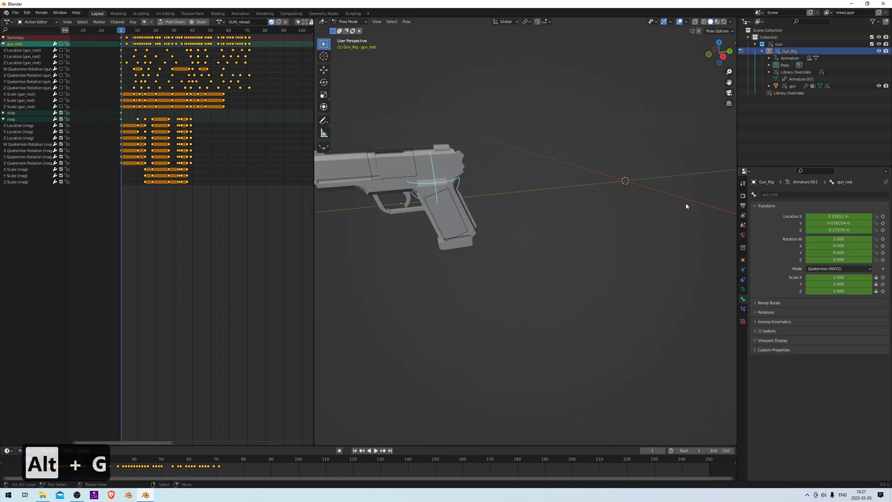
pyautogui.scroll(-2, 635, 220)
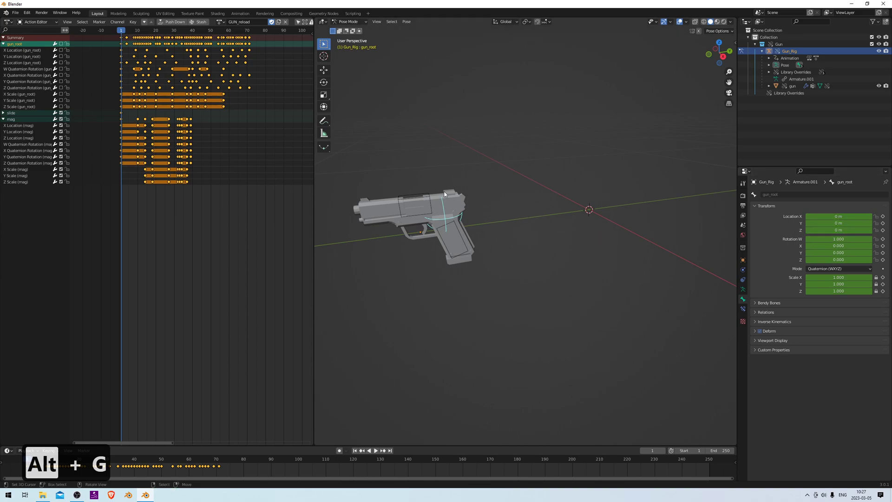
pyautogui.keyDown('shift'); pyautogui.moveTo(501, 202); pyautogui.dragTo(484, 207, button='middle'); pyautogui.keyUp('shift')
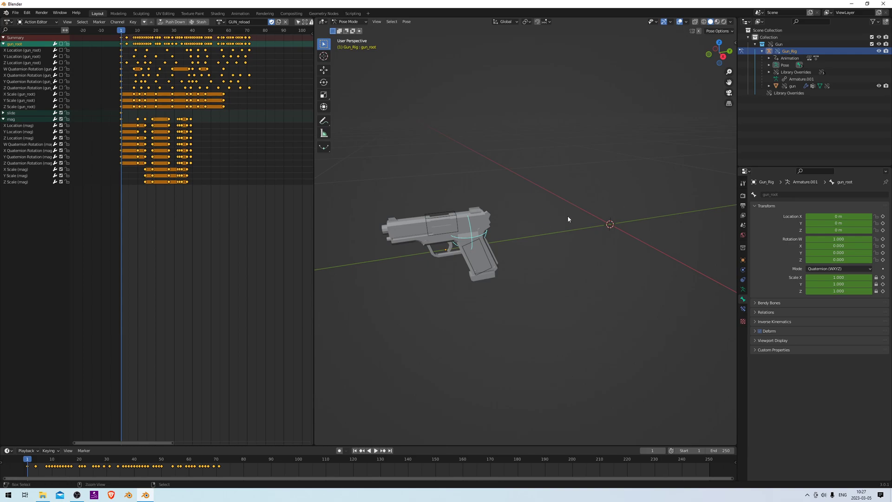
pyautogui.hotkey('ctrl', 'Tab')
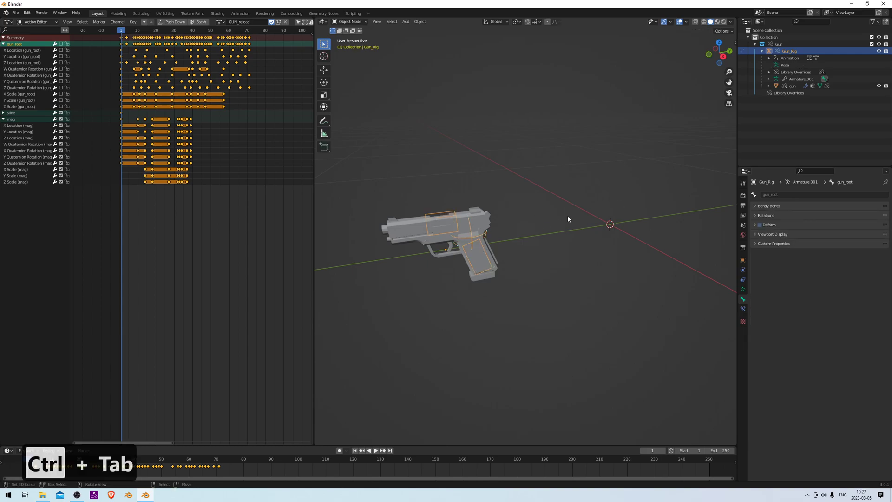
# Set Gun_Rig's object Location X and Y to 0 m, then frame the rig.
pyautogui.click(743, 261)
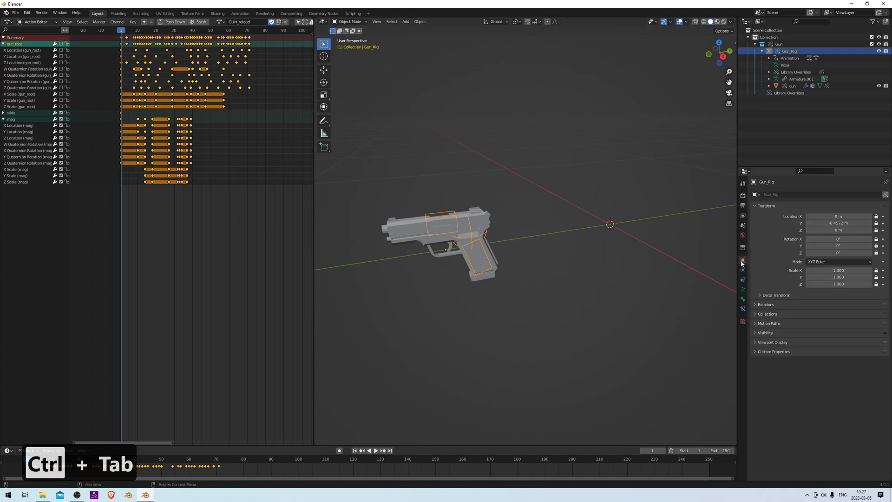
pyautogui.click(845, 217)
pyautogui.press('Tab')
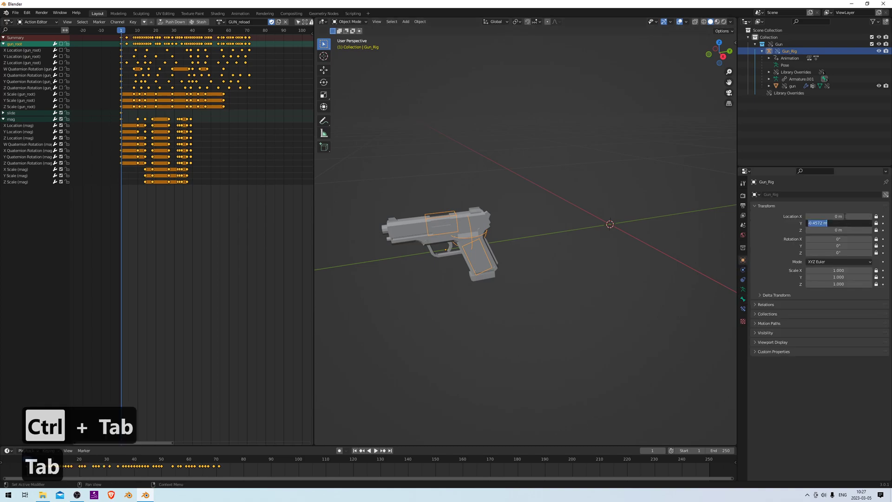
pyautogui.write('0')
pyautogui.press('Return')
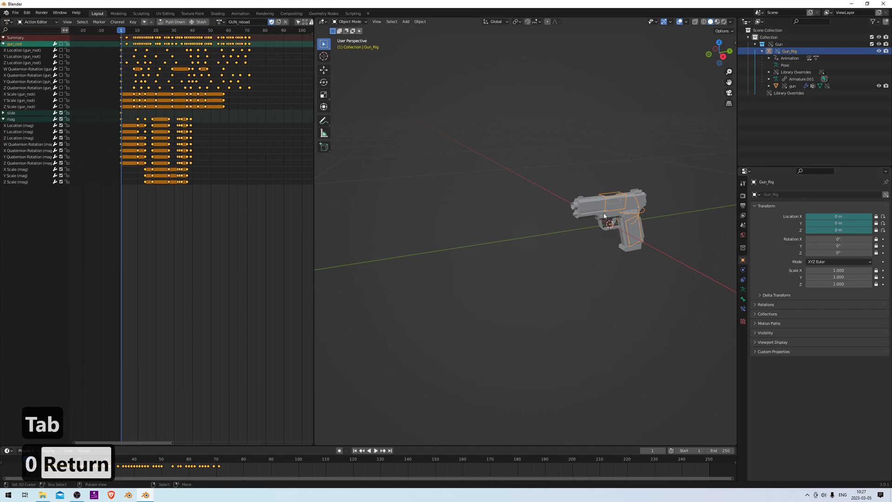
pyautogui.scroll(5, 604, 216)
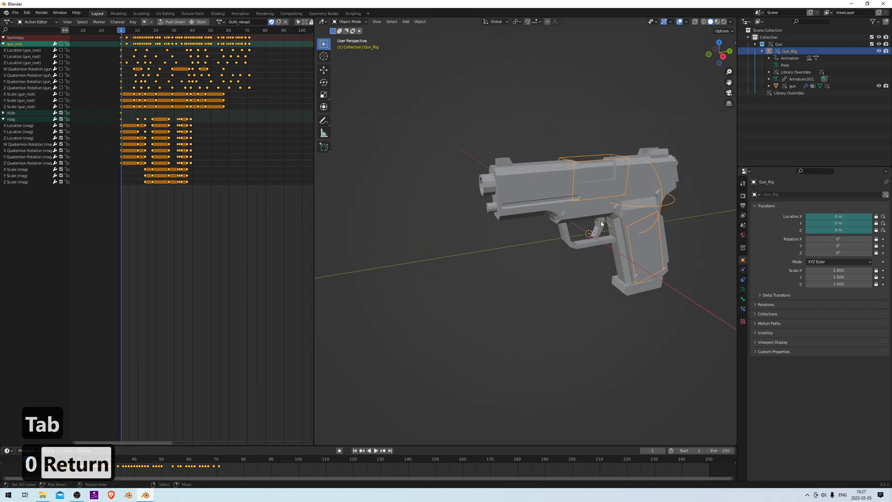
pyautogui.press('KP_Decimal')
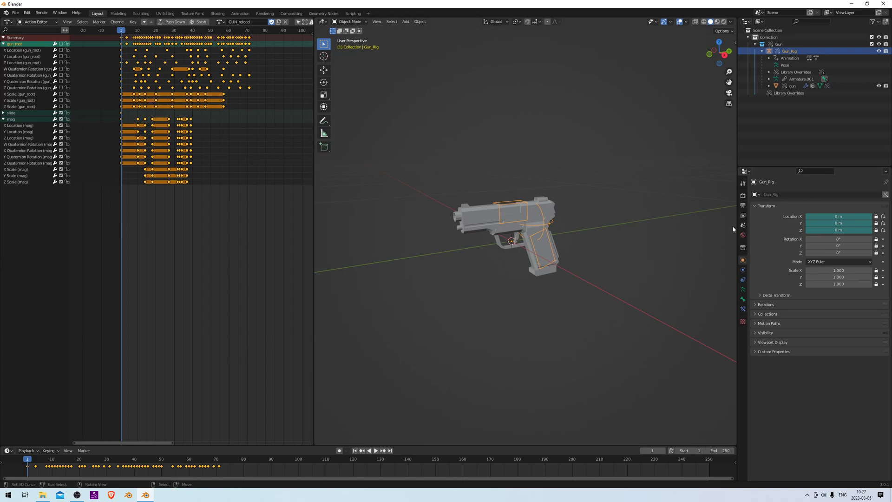
# Set the scene frame rate to 30 fps in Output Properties.
pyautogui.click(743, 215)
pyautogui.click(743, 205)
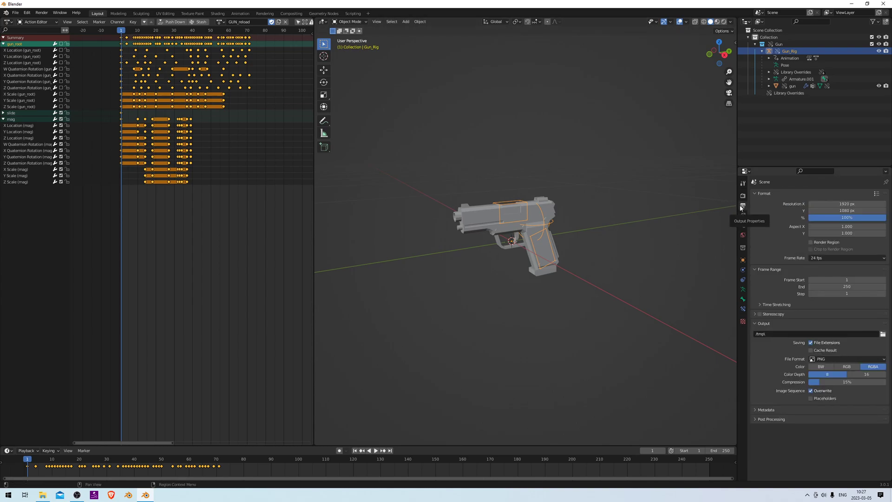
pyautogui.click(819, 258)
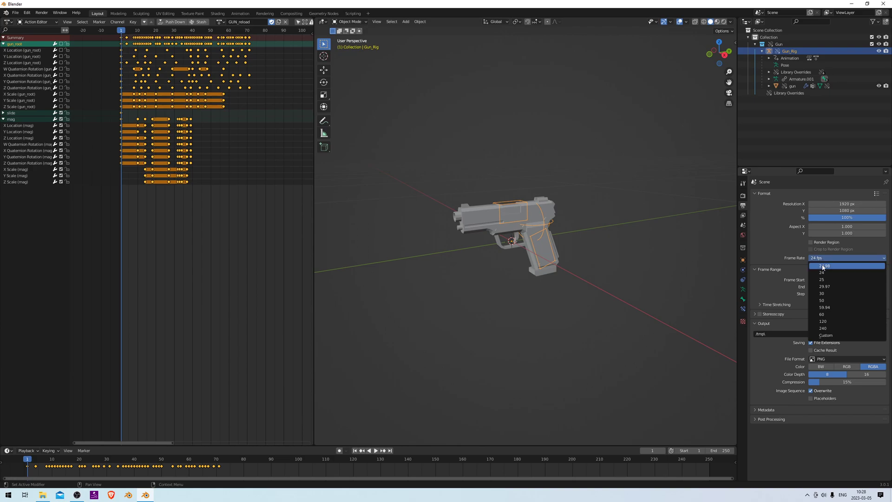
pyautogui.click(824, 294)
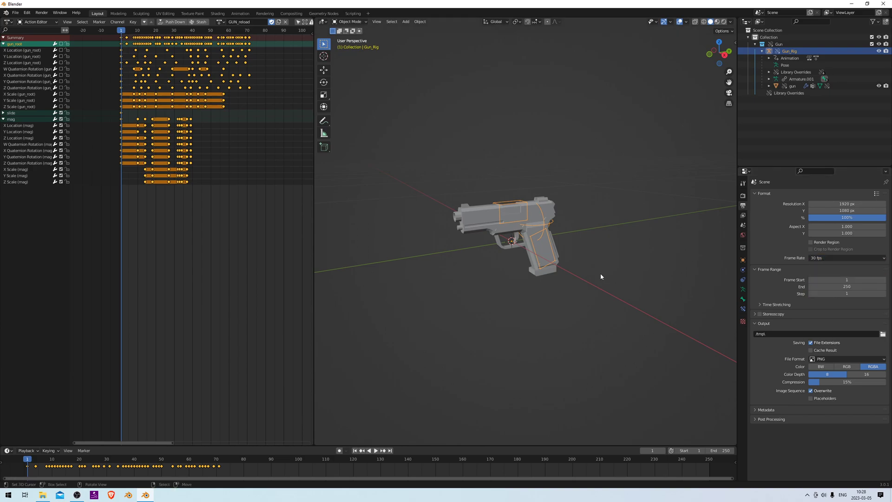
# Preview the reload animation and set the animation end frame to 71.
pyautogui.press('space')
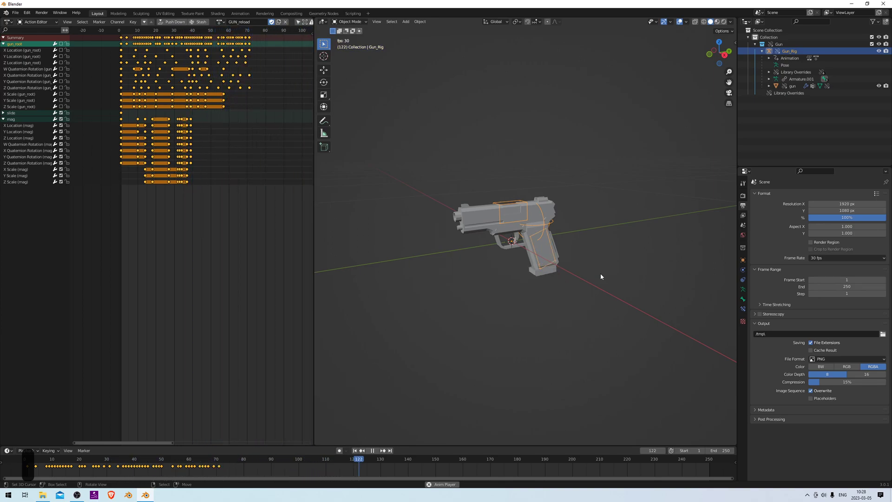
pyautogui.press('space')
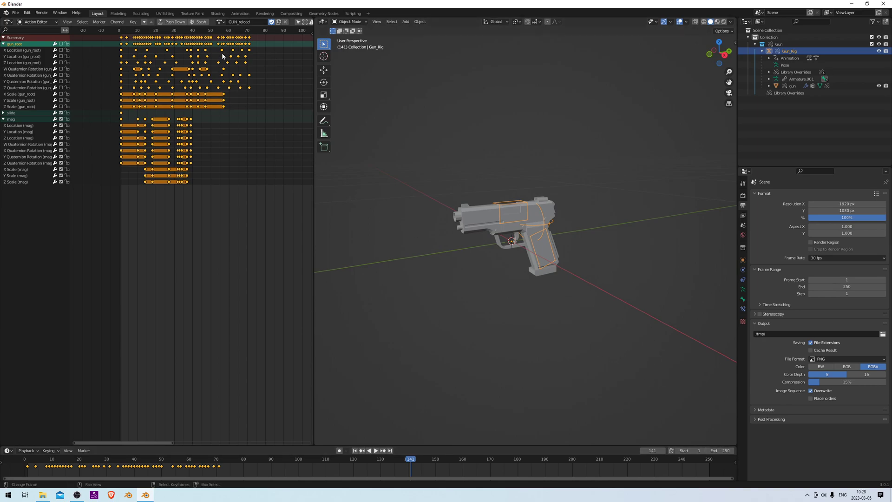
pyautogui.click(250, 60)
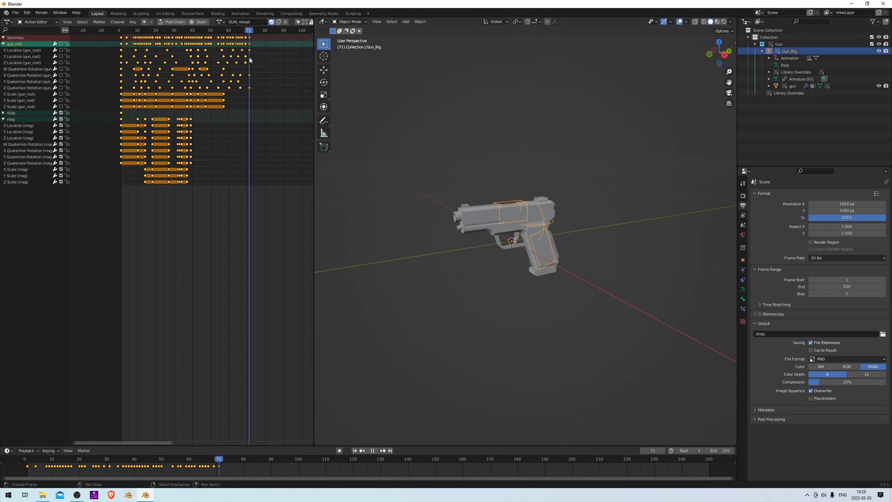
pyautogui.click(720, 451)
pyautogui.write('71')
pyautogui.press('Return')
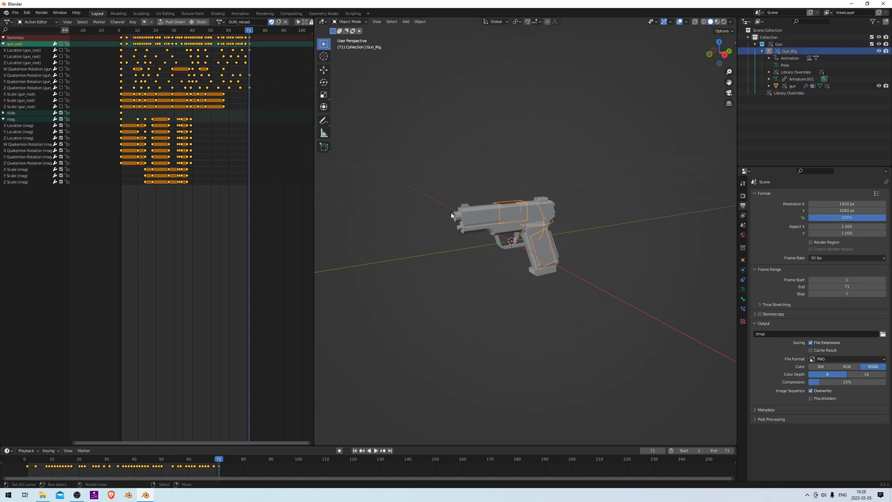
# Select the gun mesh and start an FBX export via File > Export.
pyautogui.click(470, 216)
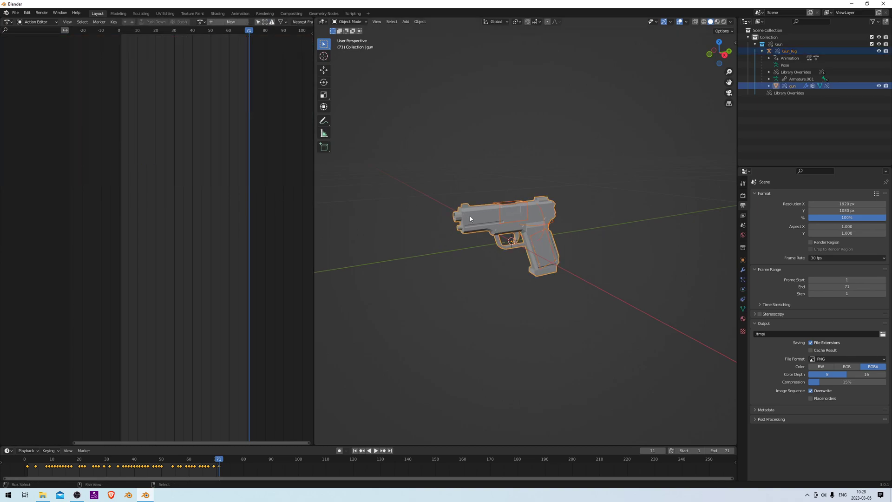
pyautogui.click(16, 14)
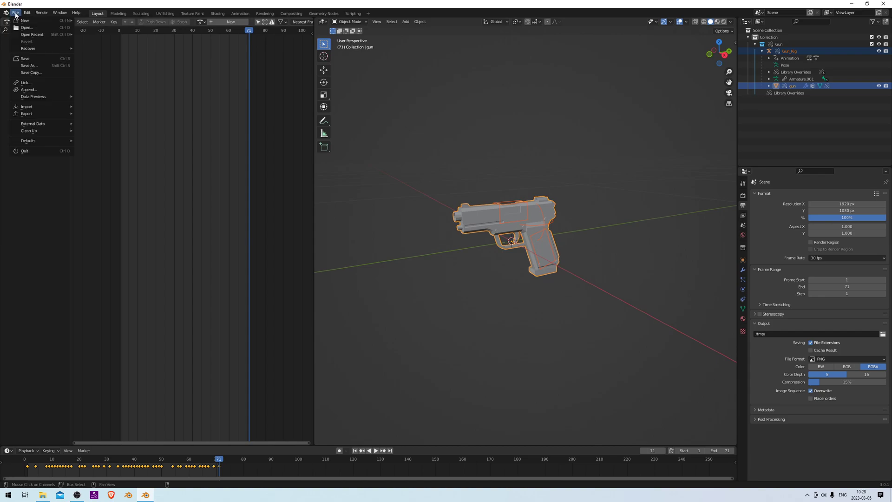
pyautogui.moveTo(37, 114)
pyautogui.click(96, 169)
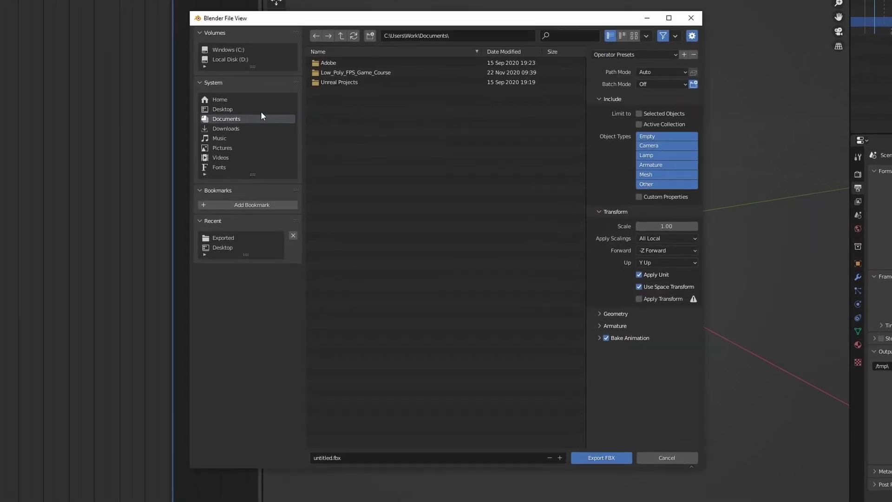
# Target the Desktop > Exported folder and export only selected Armature and Mesh objects.
pyautogui.click(245, 108)
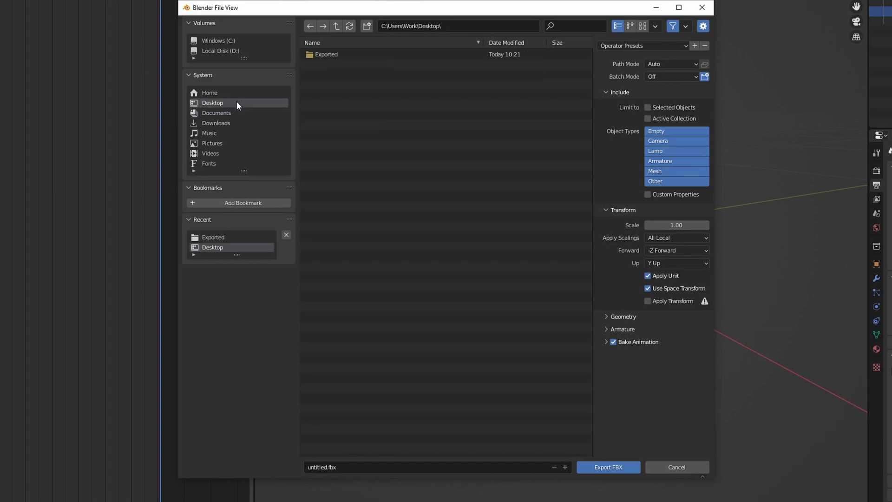
pyautogui.click(341, 56)
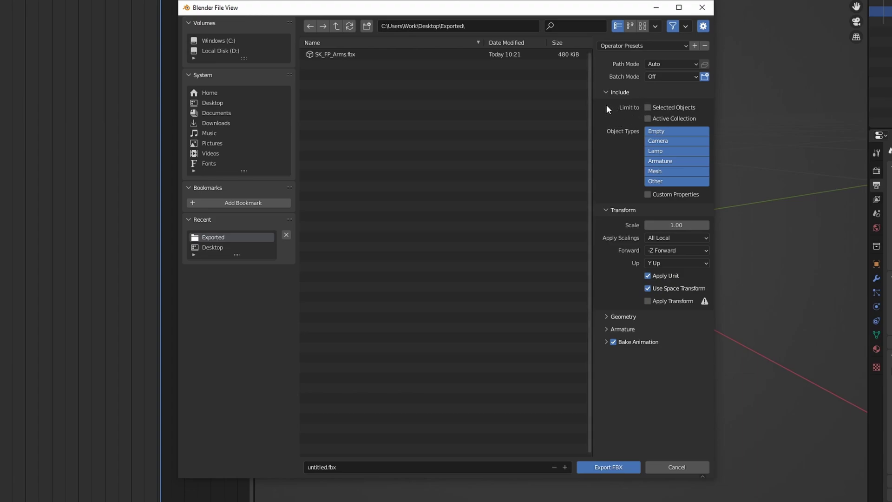
pyautogui.click(662, 165)
pyautogui.keyDown('shift'); pyautogui.click(664, 171); pyautogui.keyUp('shift')
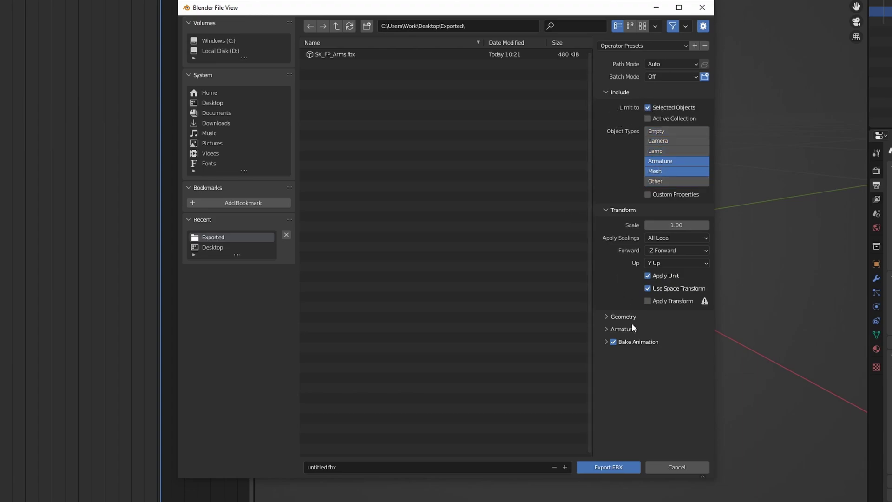
# Set geometry smoothing to Edge and turn off Add Leaf Bones.
pyautogui.click(614, 321)
pyautogui.click(653, 334)
pyautogui.click(660, 366)
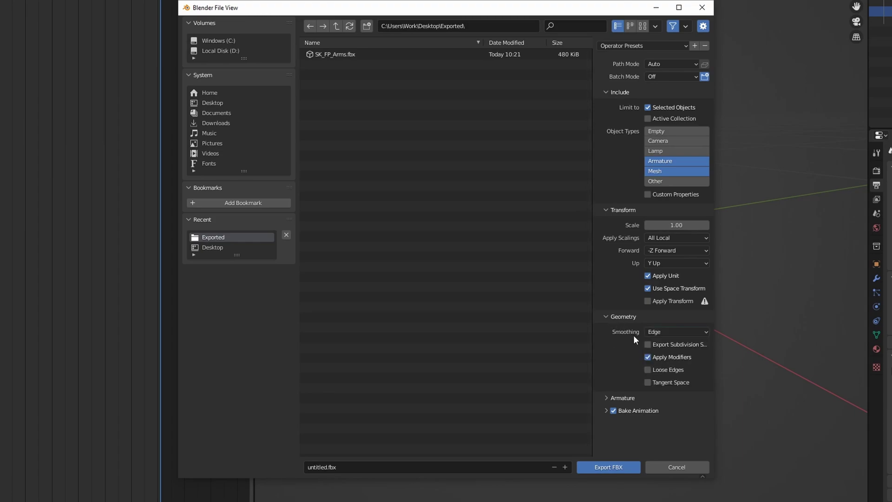
pyautogui.click(618, 400)
pyautogui.scroll(-2, 613, 385)
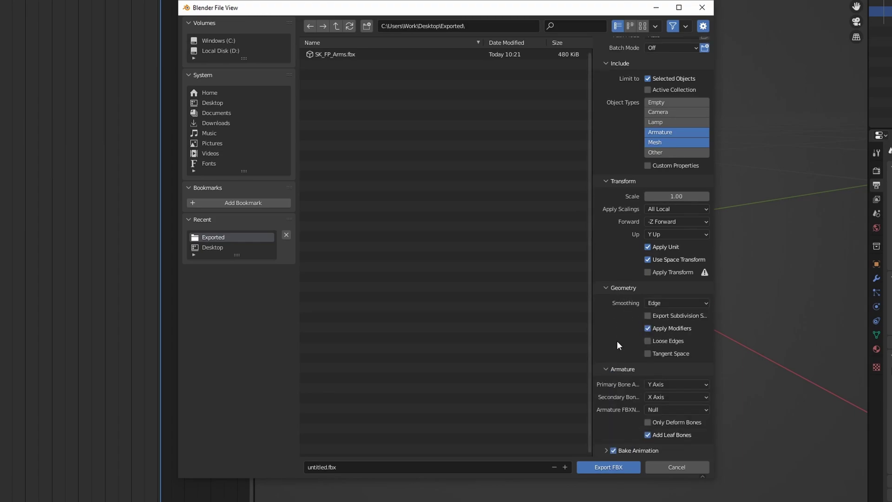
pyautogui.click(648, 435)
# In bake animation options, disable All Actions and set Simplify to 0.
pyautogui.click(607, 451)
pyautogui.moveTo(607, 450); pyautogui.dragTo(620, 370, button='middle')
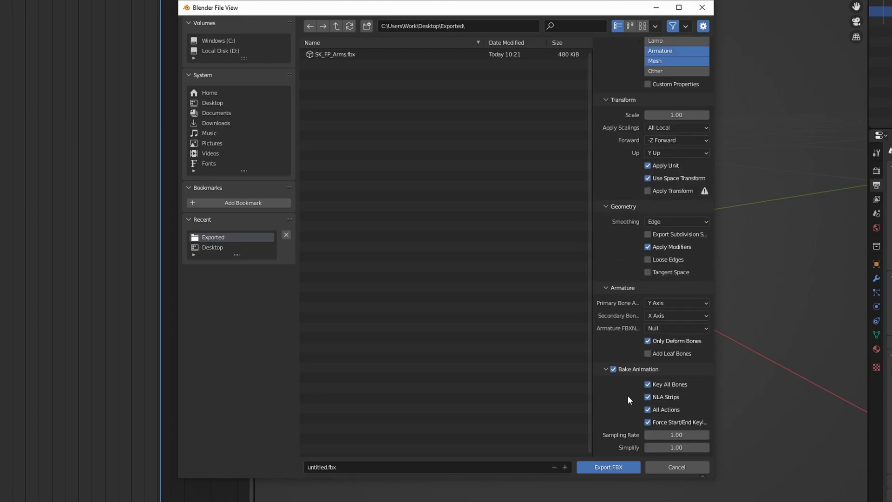
pyautogui.click(648, 410)
pyautogui.click(673, 447)
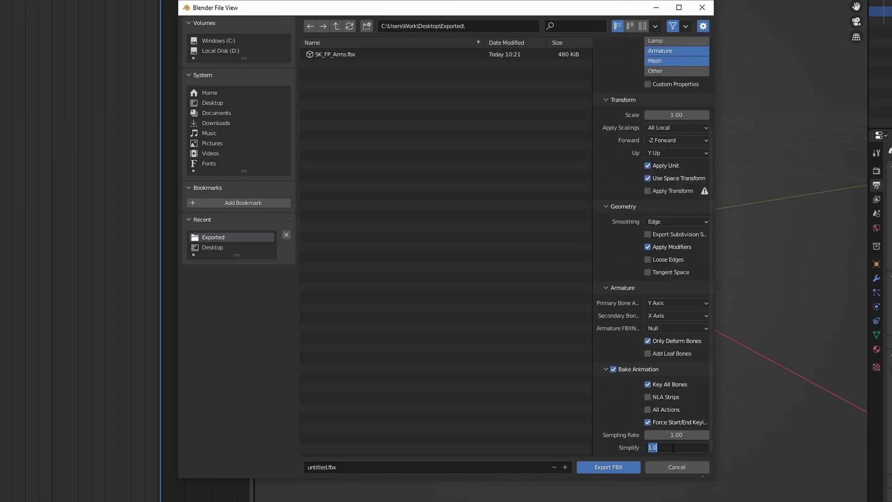
pyautogui.write('0')
pyautogui.press('Return')
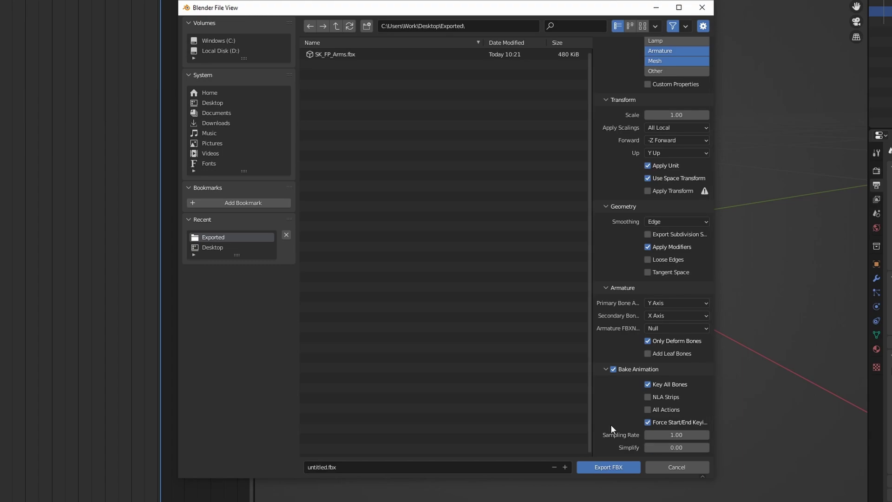
# Name the file SK_Gun.fbx and export it.
pyautogui.click(385, 466)
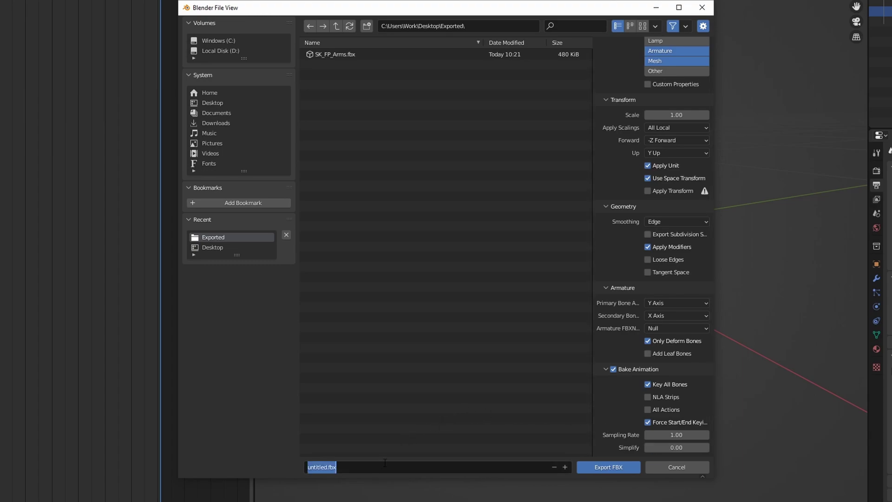
pyautogui.write('SK_Gun.fbx')
pyautogui.click(596, 466)
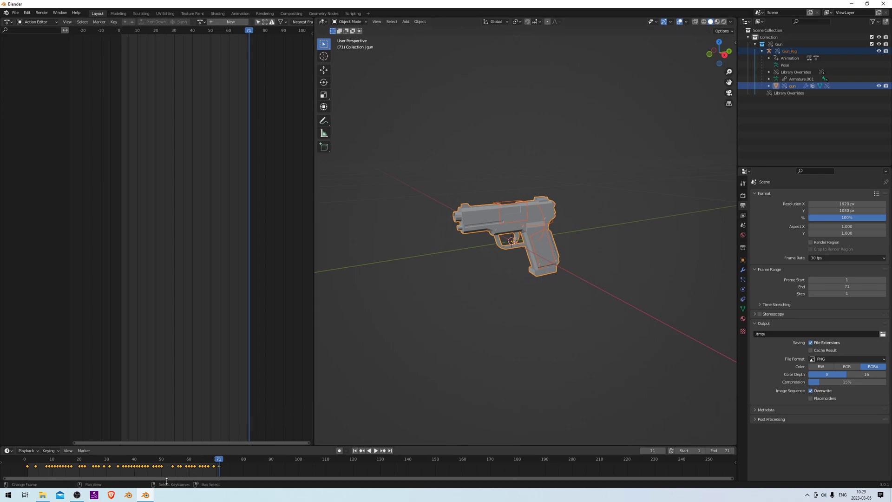
# Minimize Blender to view SK_FP_Arms and SK_Gun in the Exported folder.
pyautogui.click(149, 494)
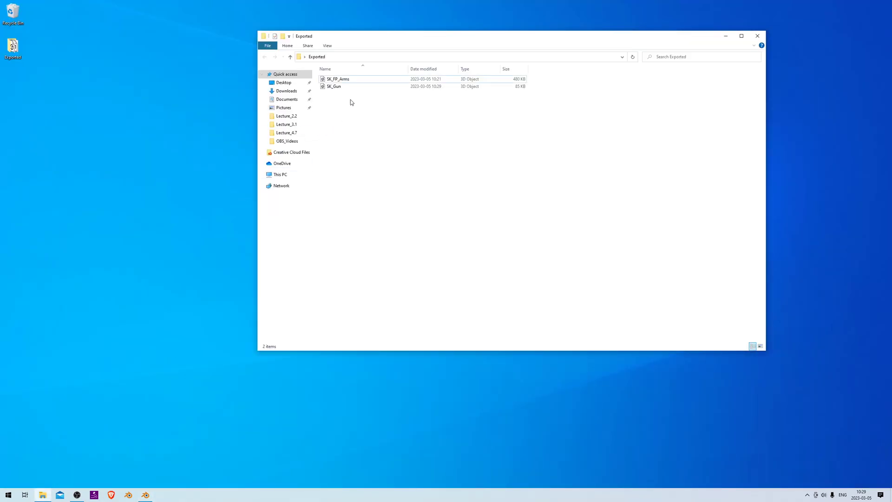